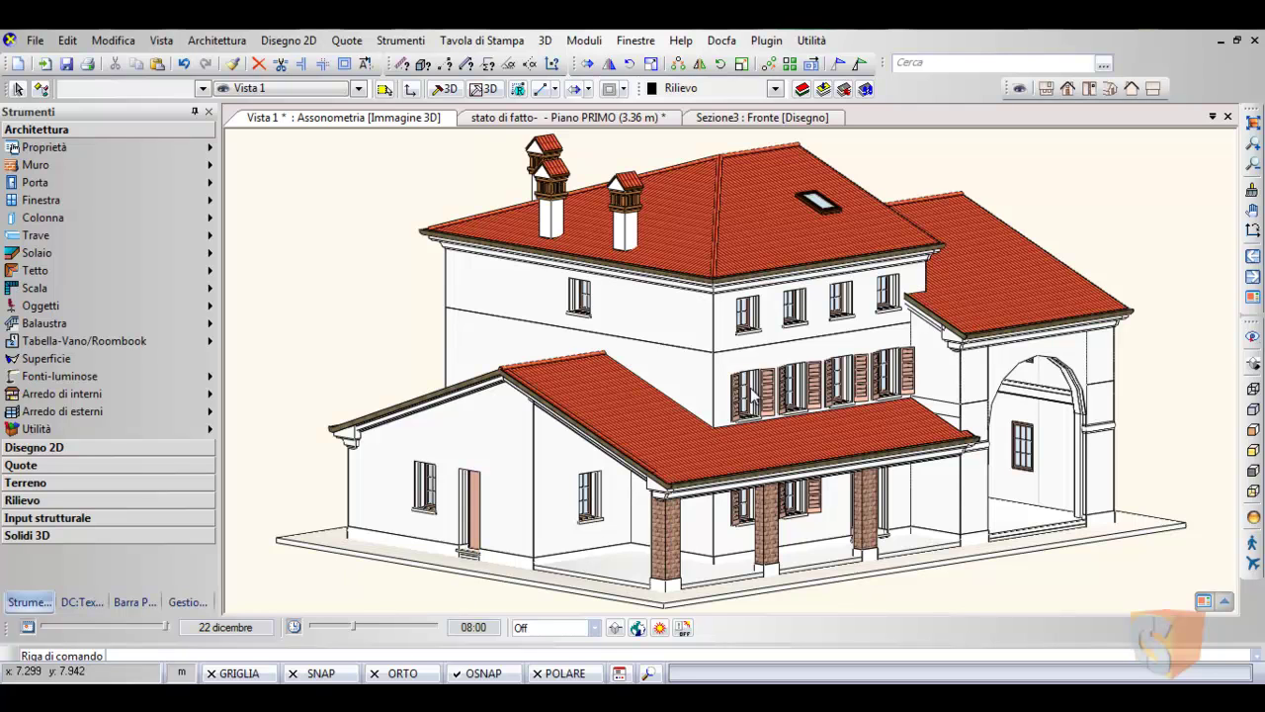
Step: Switch to the Piano PRIMO 2D plan
{"action": "scroll", "coordinate": [835, 371], "scroll_direction": "down", "scroll_amount": 1}
{"action": "scroll", "coordinate": [831, 373], "scroll_direction": "down", "scroll_amount": 1}
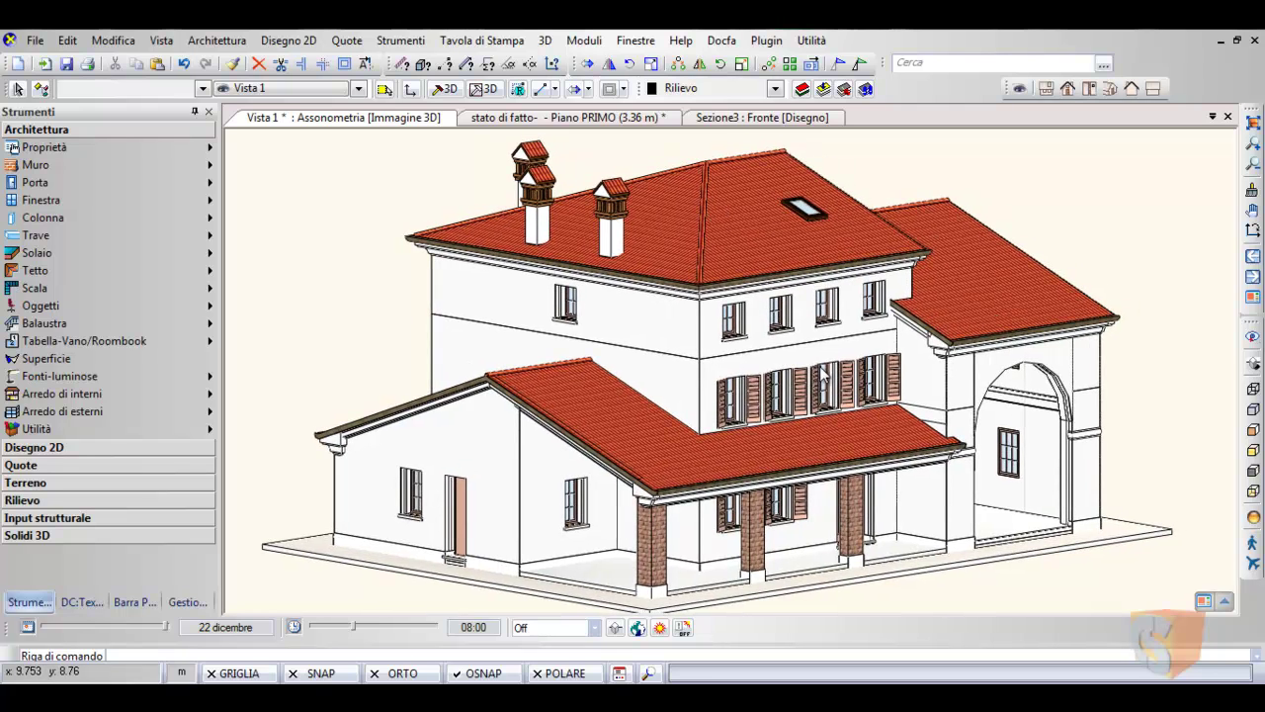
{"action": "scroll", "coordinate": [823, 373], "scroll_direction": "down", "scroll_amount": 1}
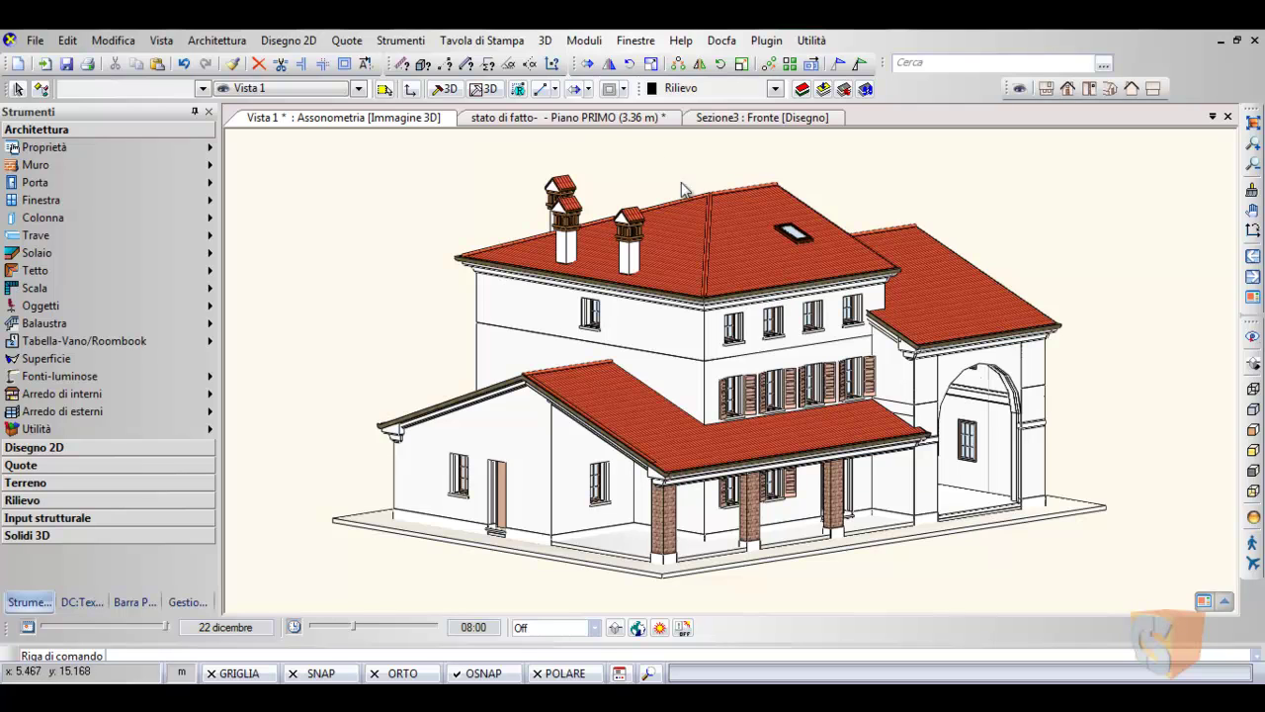
{"action": "left_click", "coordinate": [601, 117]}
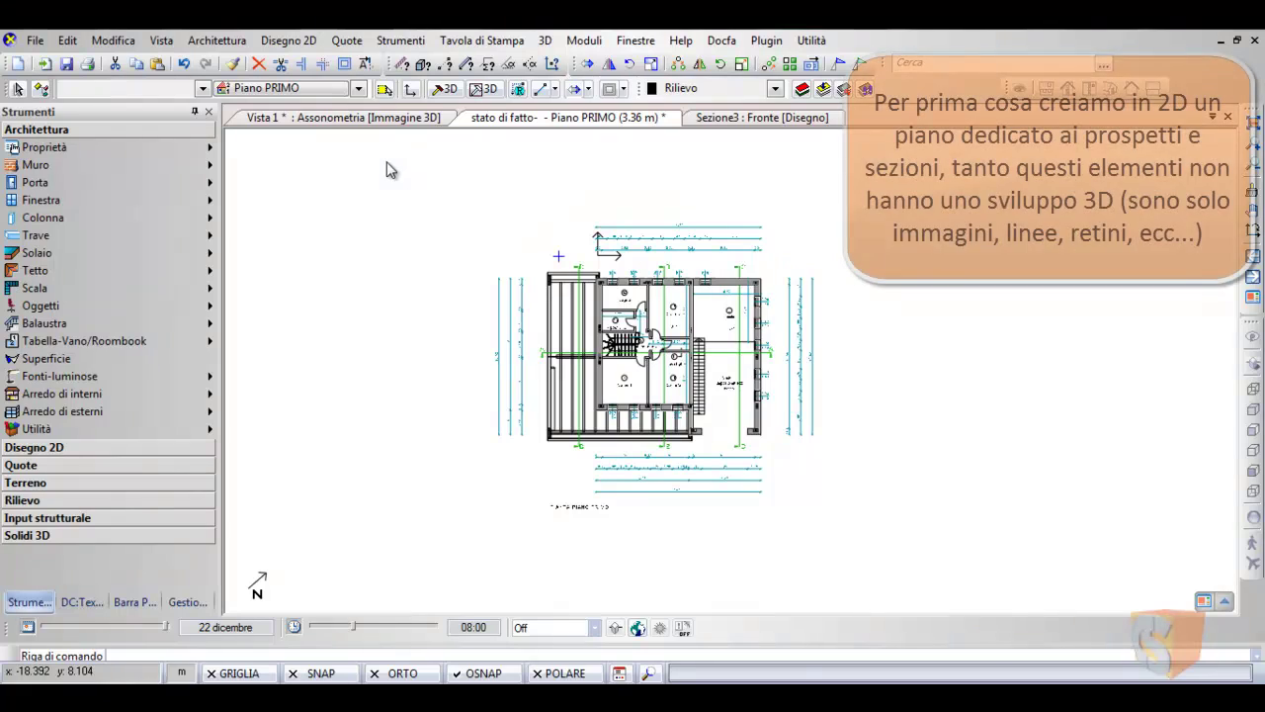
Step: In Gestione Piani, add a floor above named 'Prospetti e Sezioni' at 12.53 m, set to Attivo
{"action": "left_click", "coordinate": [329, 94]}
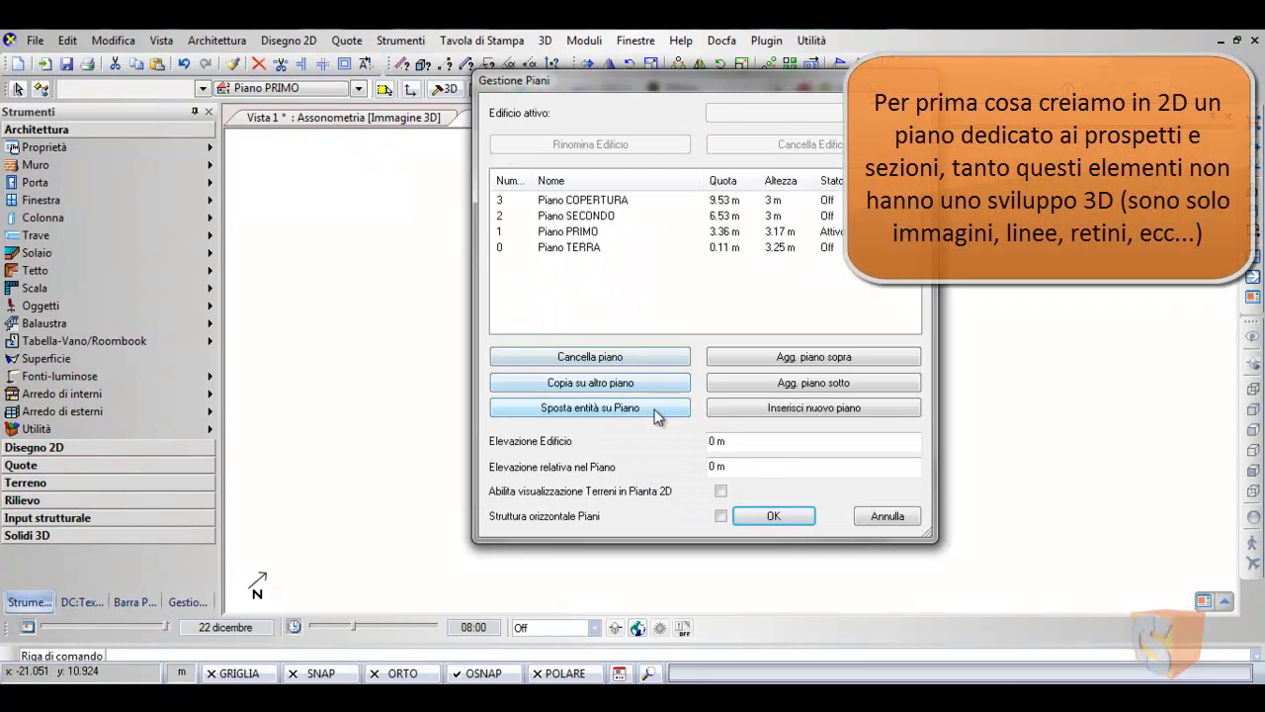
{"action": "left_click", "coordinate": [789, 362]}
{"action": "double_click", "coordinate": [568, 201]}
{"action": "type", "text": "Prospetti e Sezioni"}
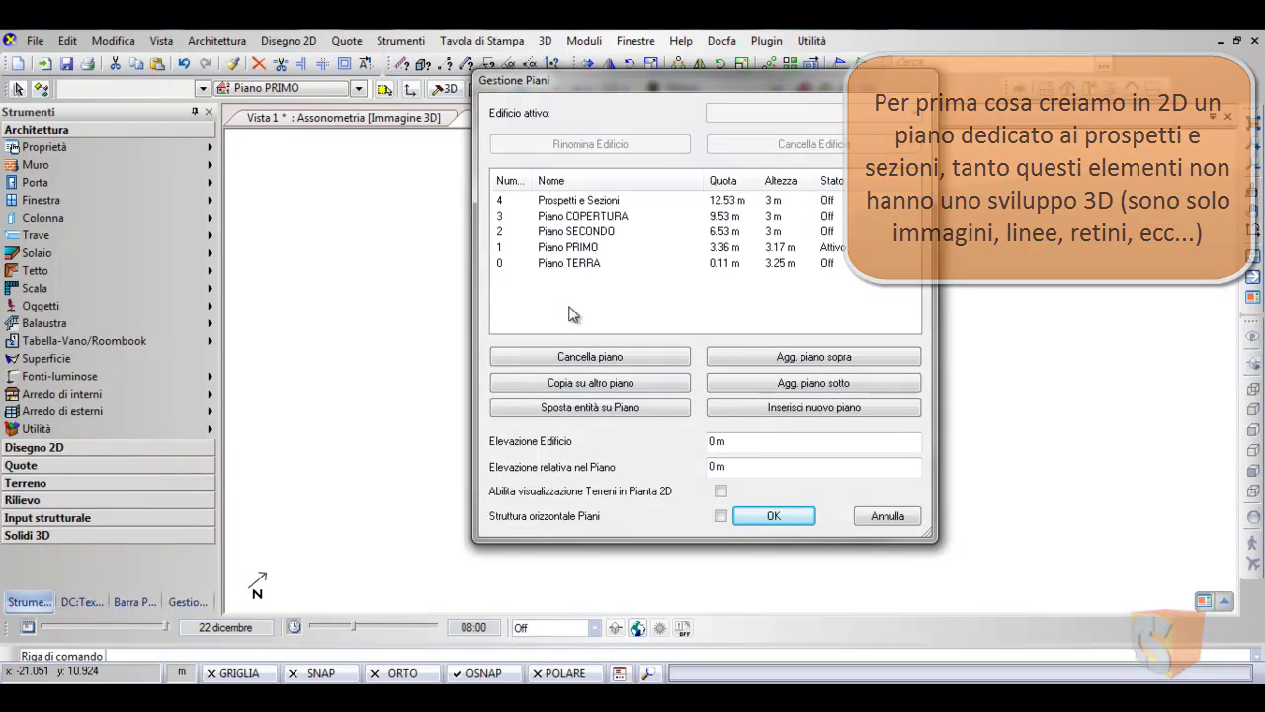
{"action": "left_click", "coordinate": [841, 199]}
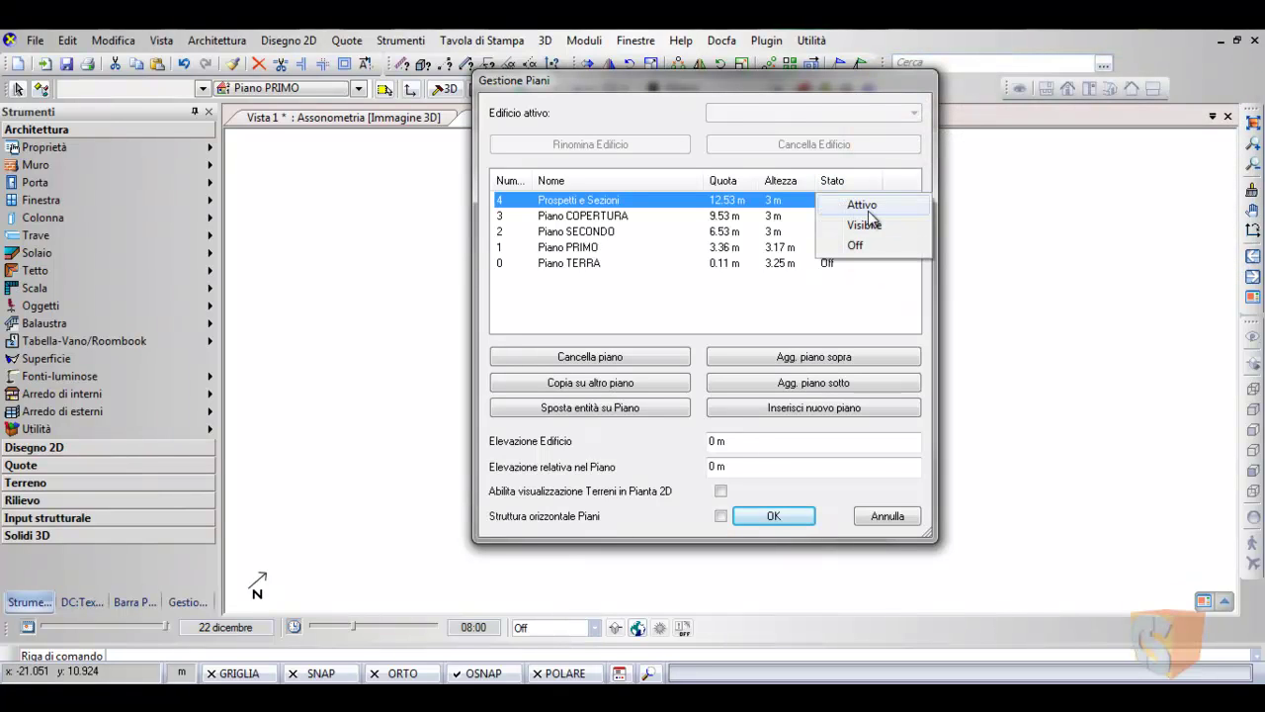
{"action": "left_click", "coordinate": [868, 207]}
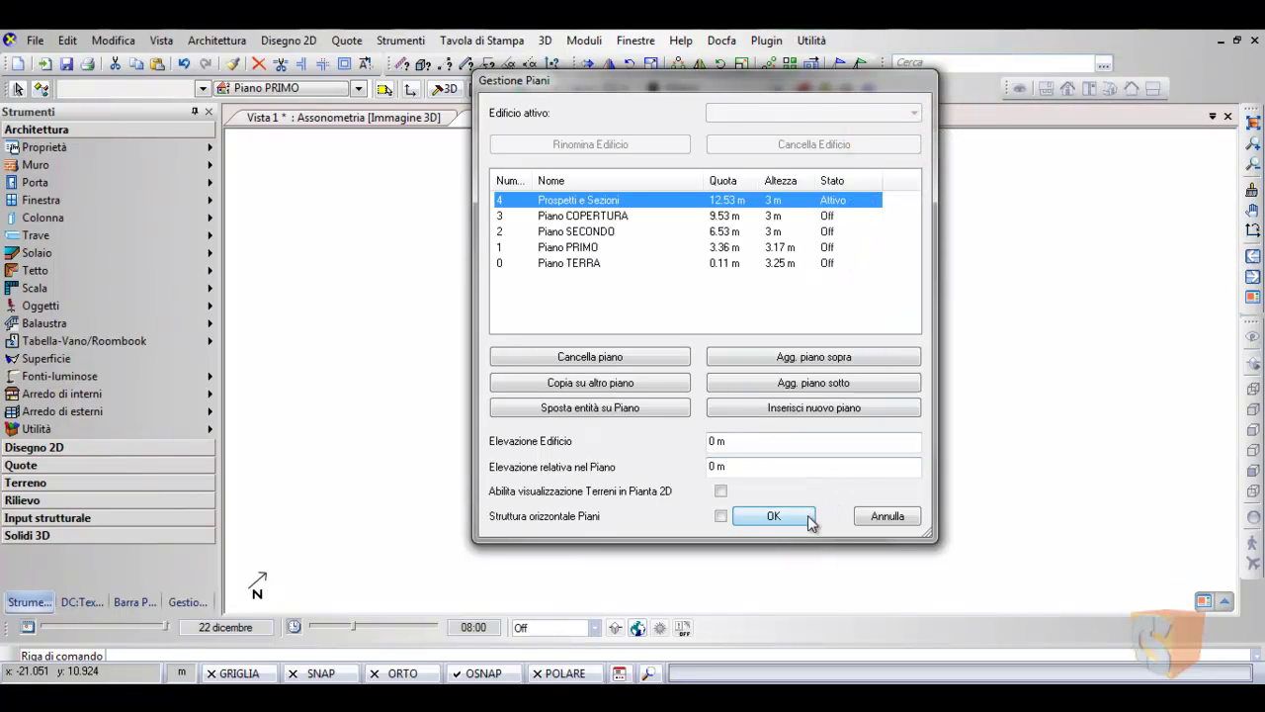
{"action": "left_click", "coordinate": [774, 516]}
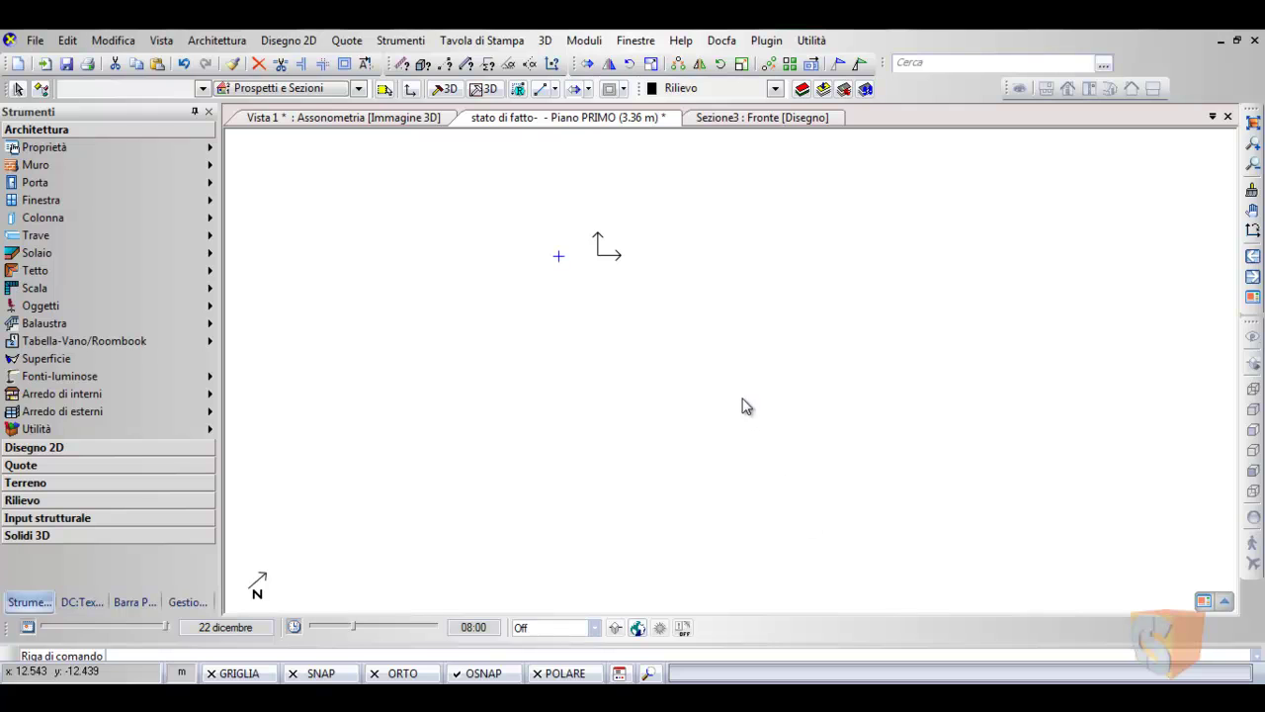
Step: Switch the Vista 1 window from axonometric to the front elevation view
{"action": "left_click", "coordinate": [336, 118]}
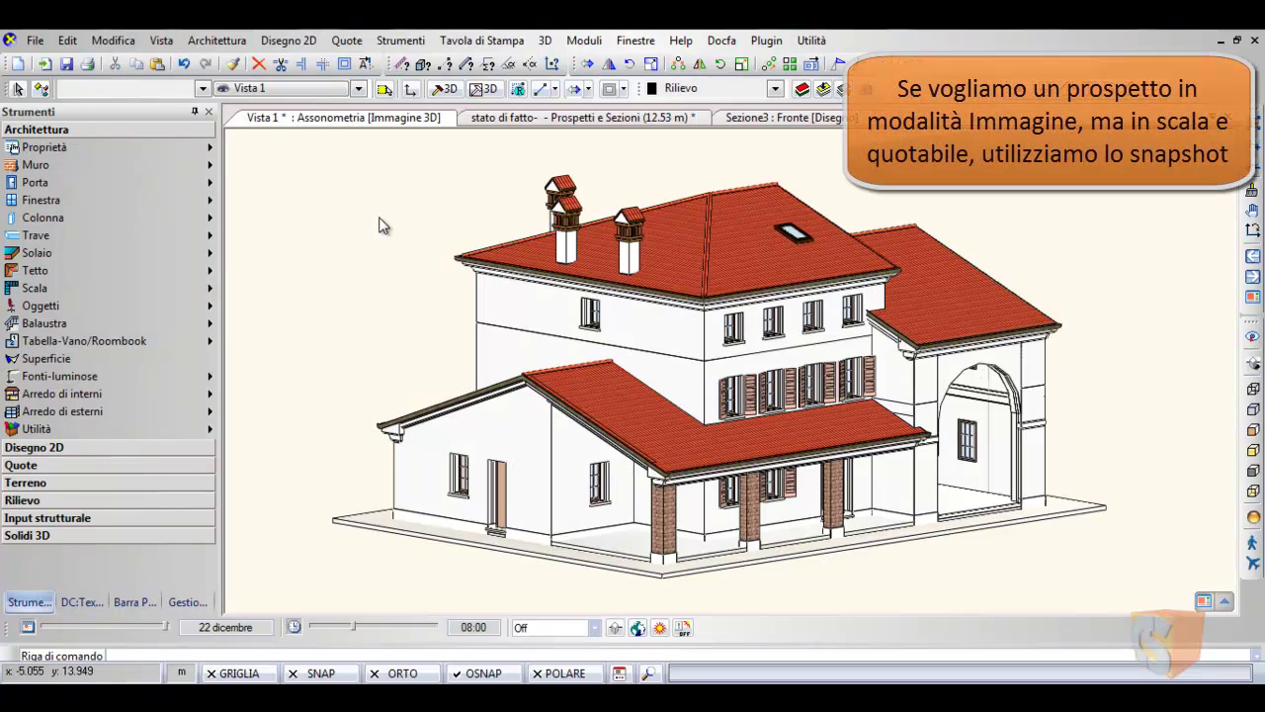
{"action": "scroll", "coordinate": [911, 293], "scroll_direction": "down", "scroll_amount": 3}
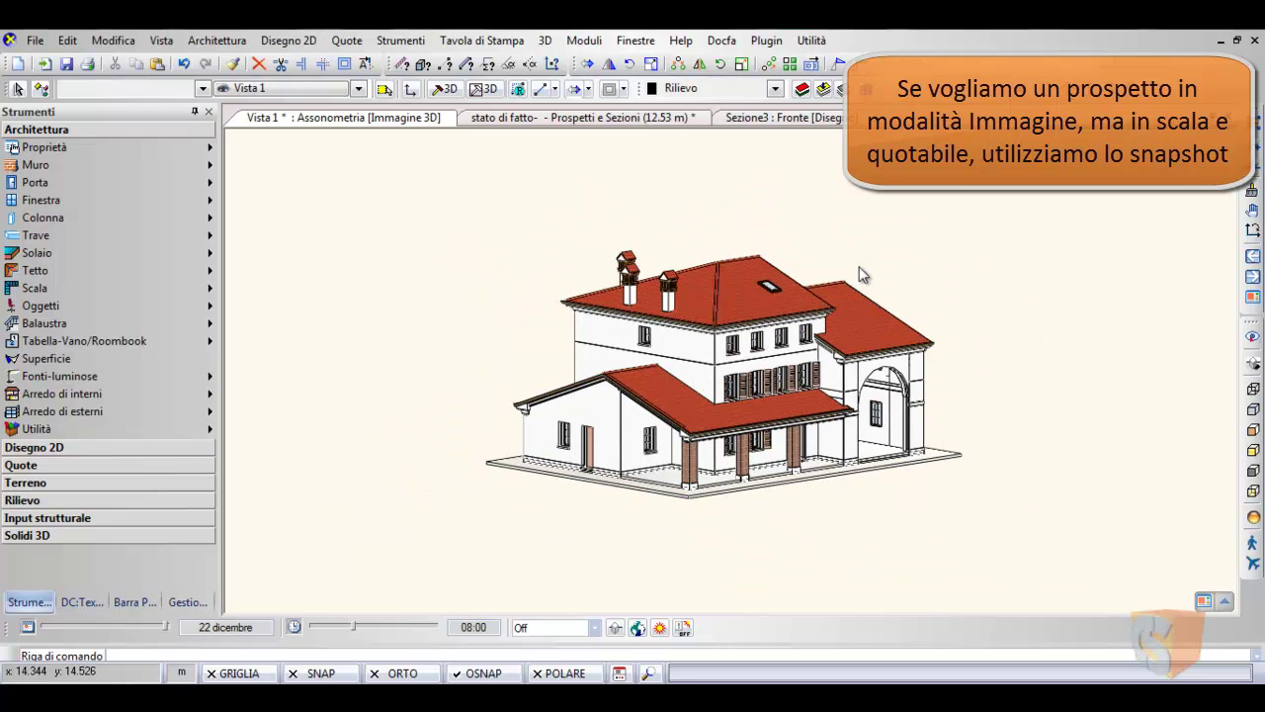
{"action": "left_click", "coordinate": [1227, 602]}
{"action": "left_click", "coordinate": [1205, 561]}
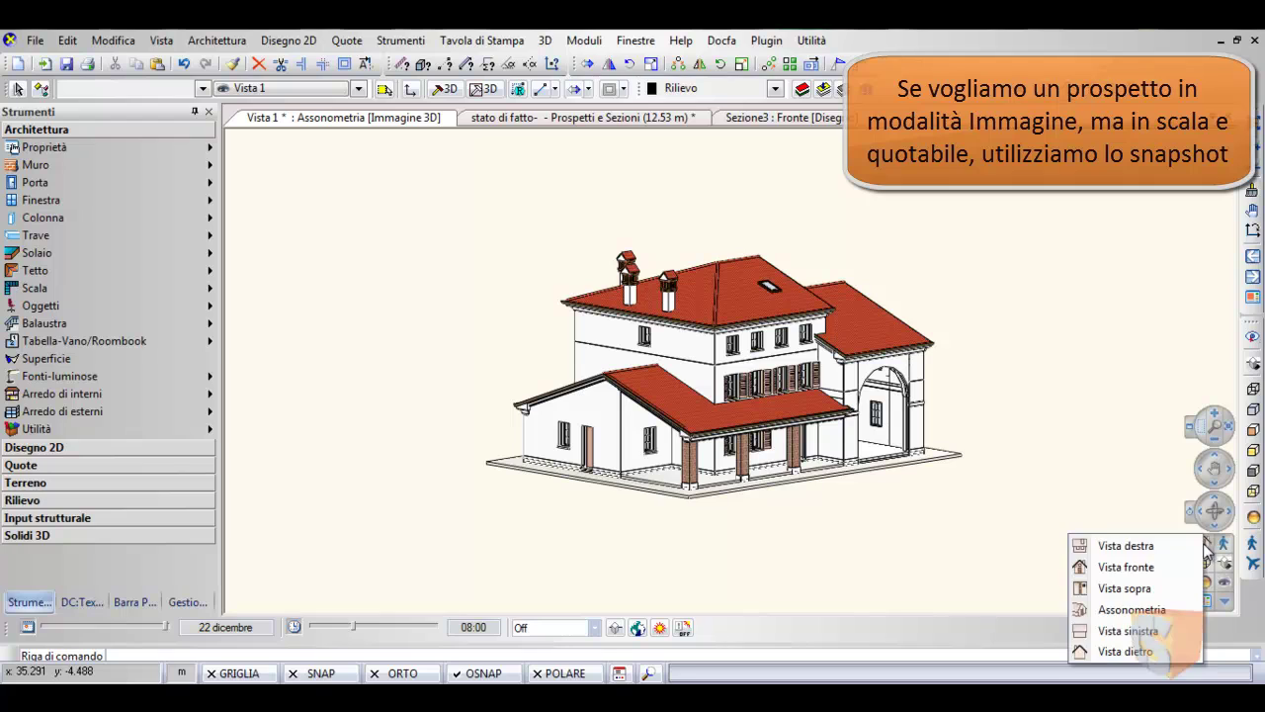
{"action": "left_click", "coordinate": [1127, 545]}
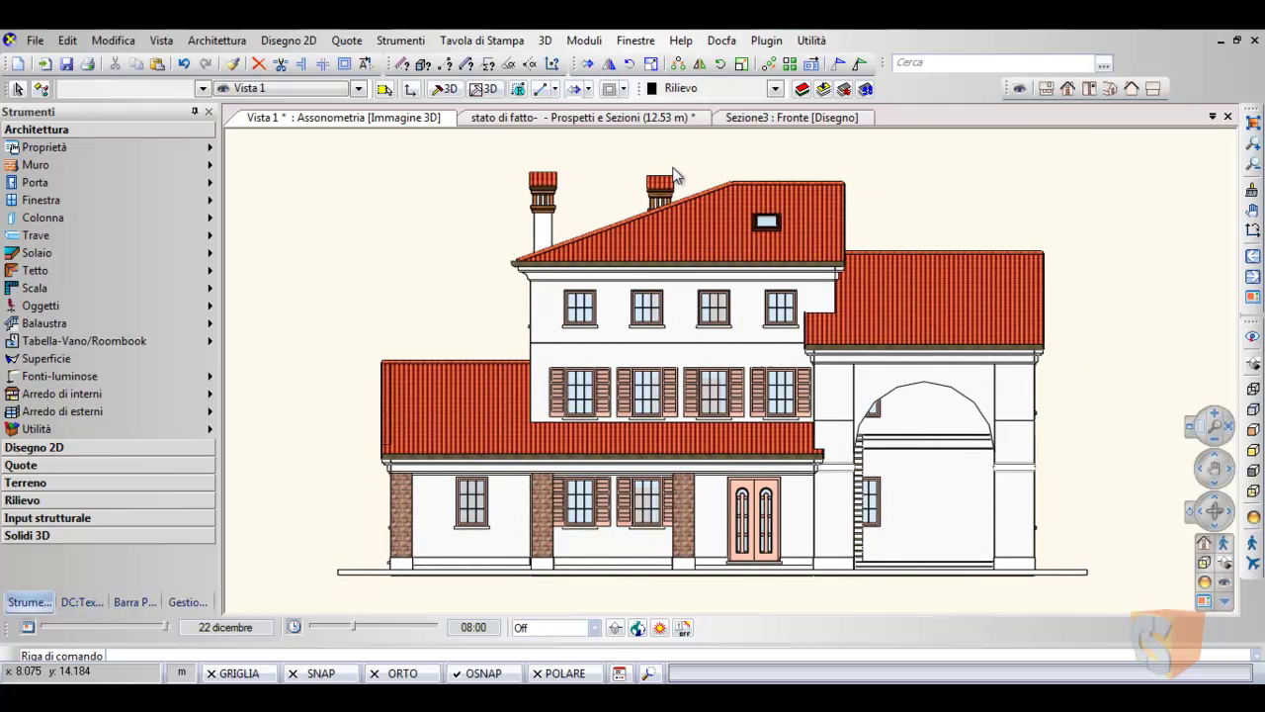
Step: Regenerate the 3D model at Alta quality with resolution 160, then turn on shadows
{"action": "left_click", "coordinate": [482, 90]}
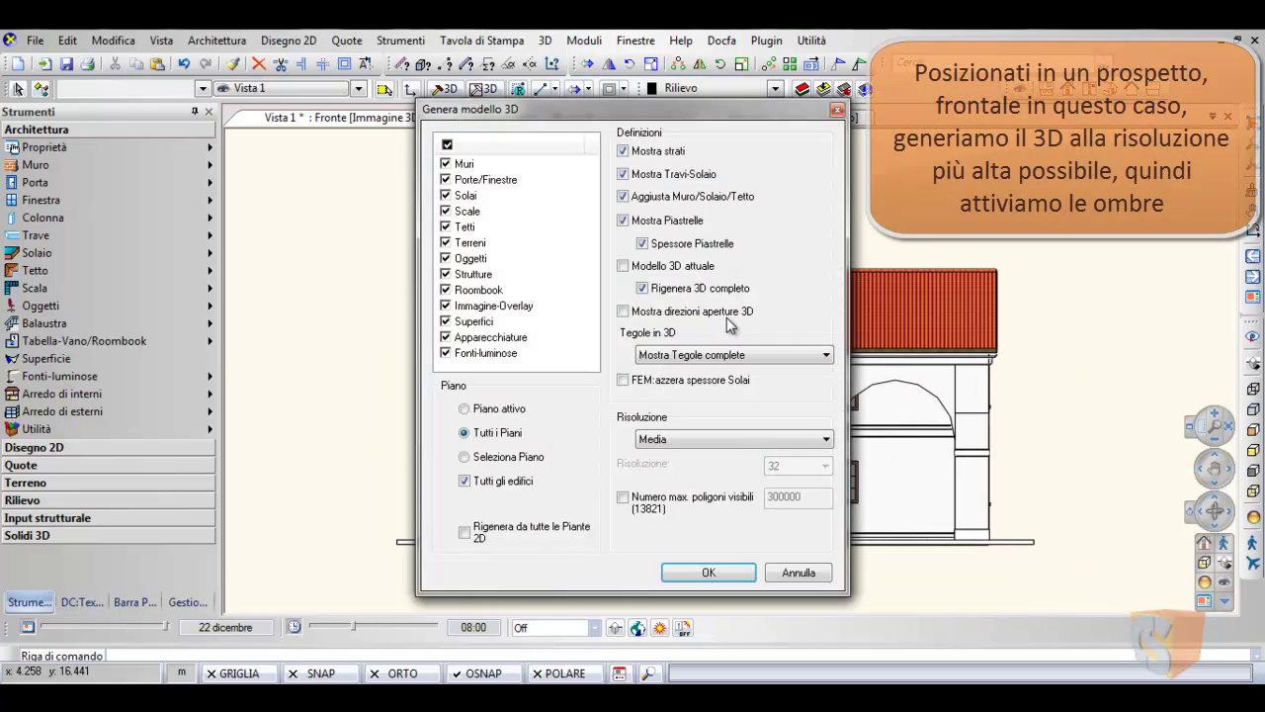
{"action": "left_click", "coordinate": [699, 441]}
{"action": "left_click", "coordinate": [689, 480]}
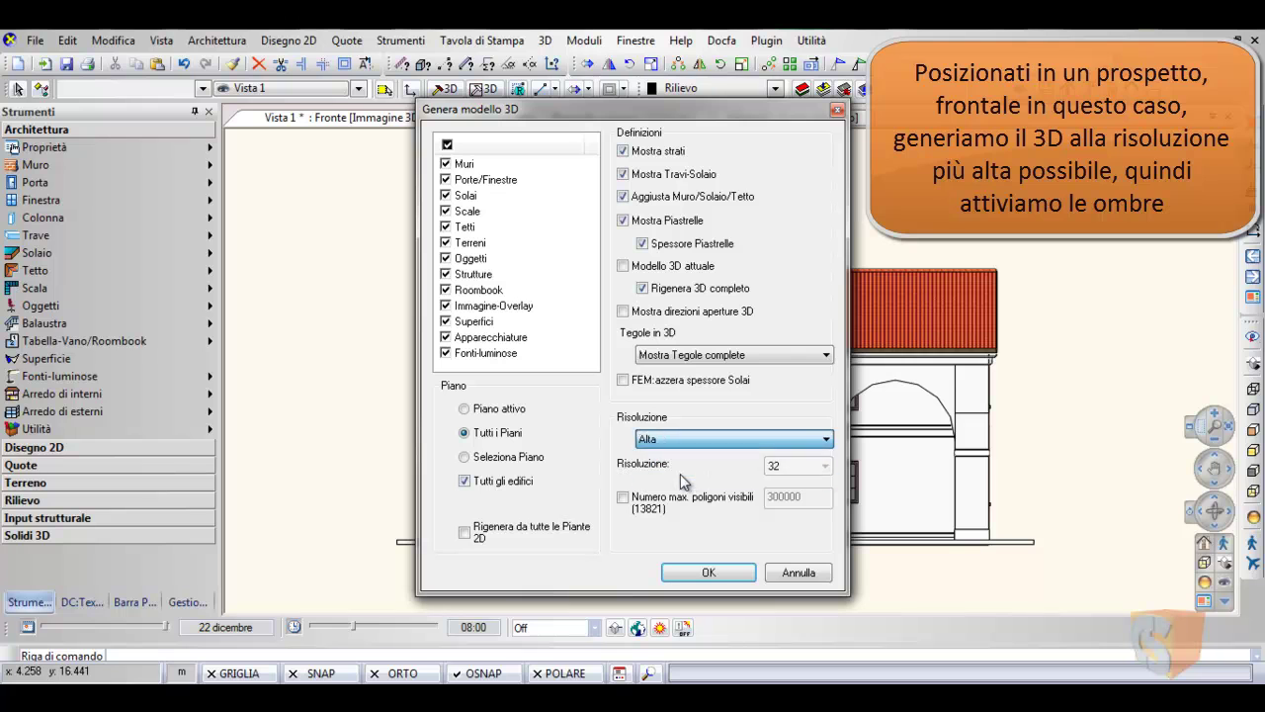
{"action": "left_click", "coordinate": [799, 466]}
{"action": "left_click", "coordinate": [790, 549]}
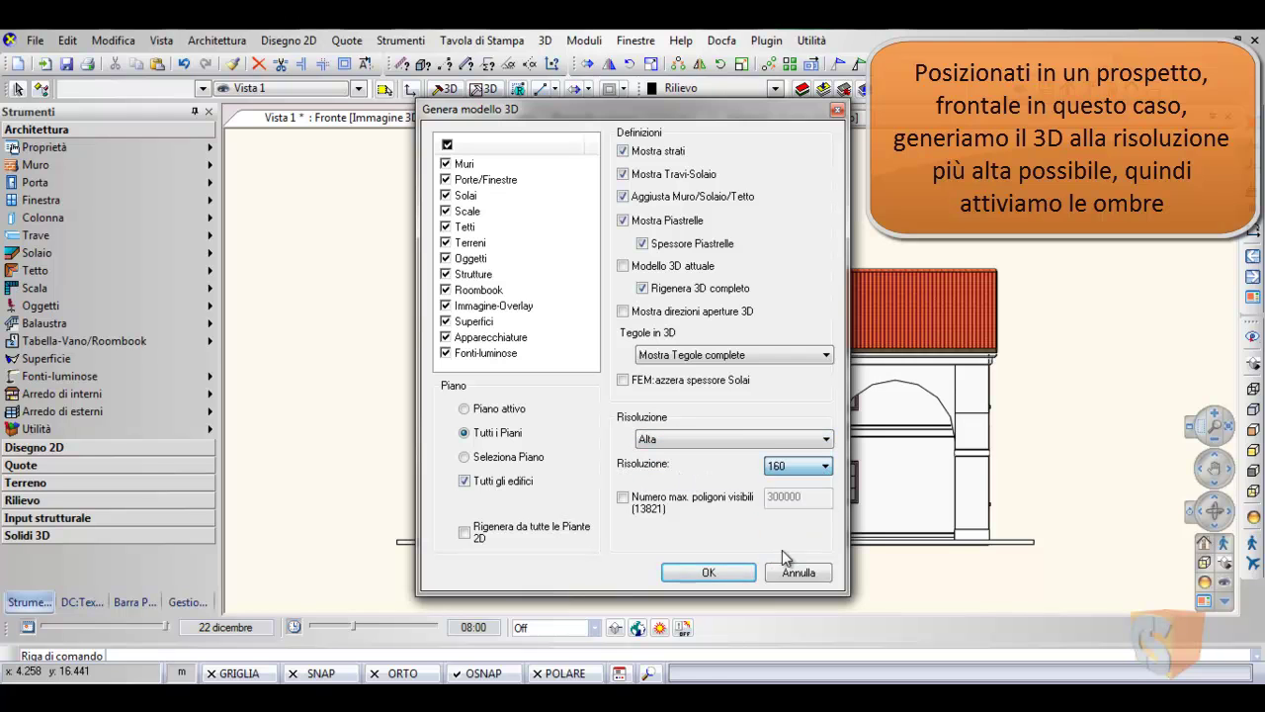
{"action": "left_click", "coordinate": [727, 567]}
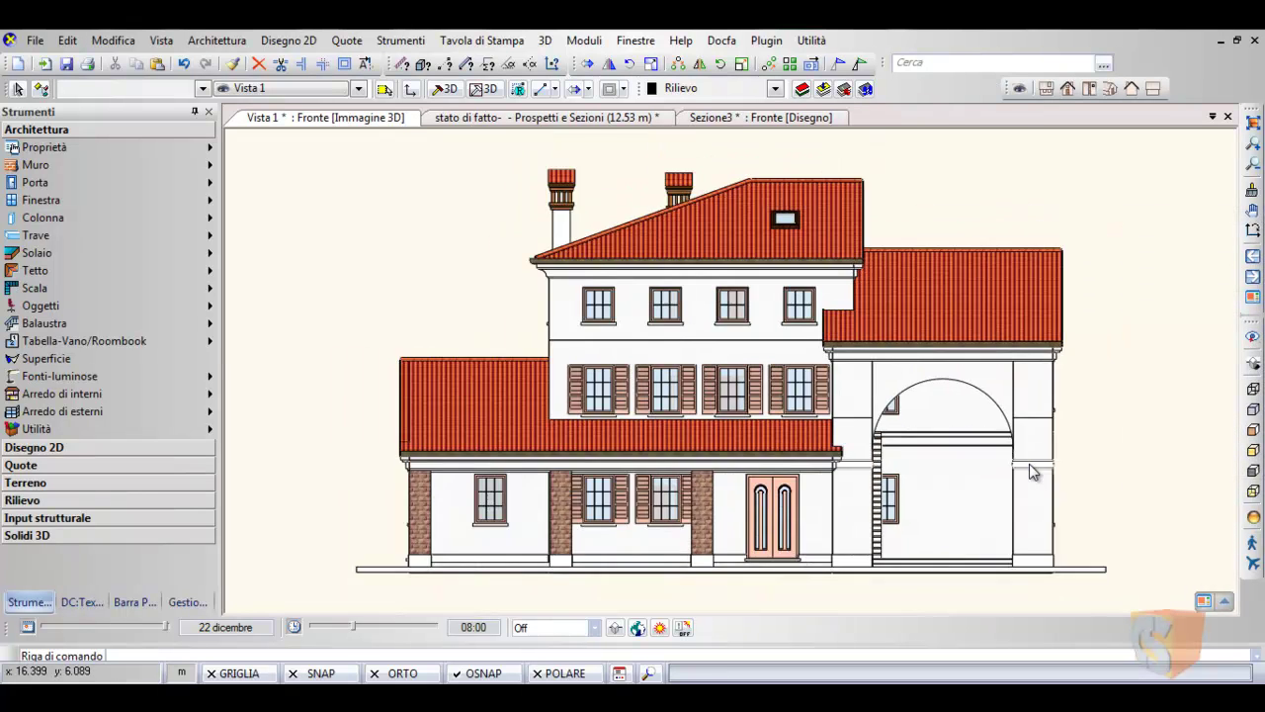
{"action": "left_click", "coordinate": [1252, 365]}
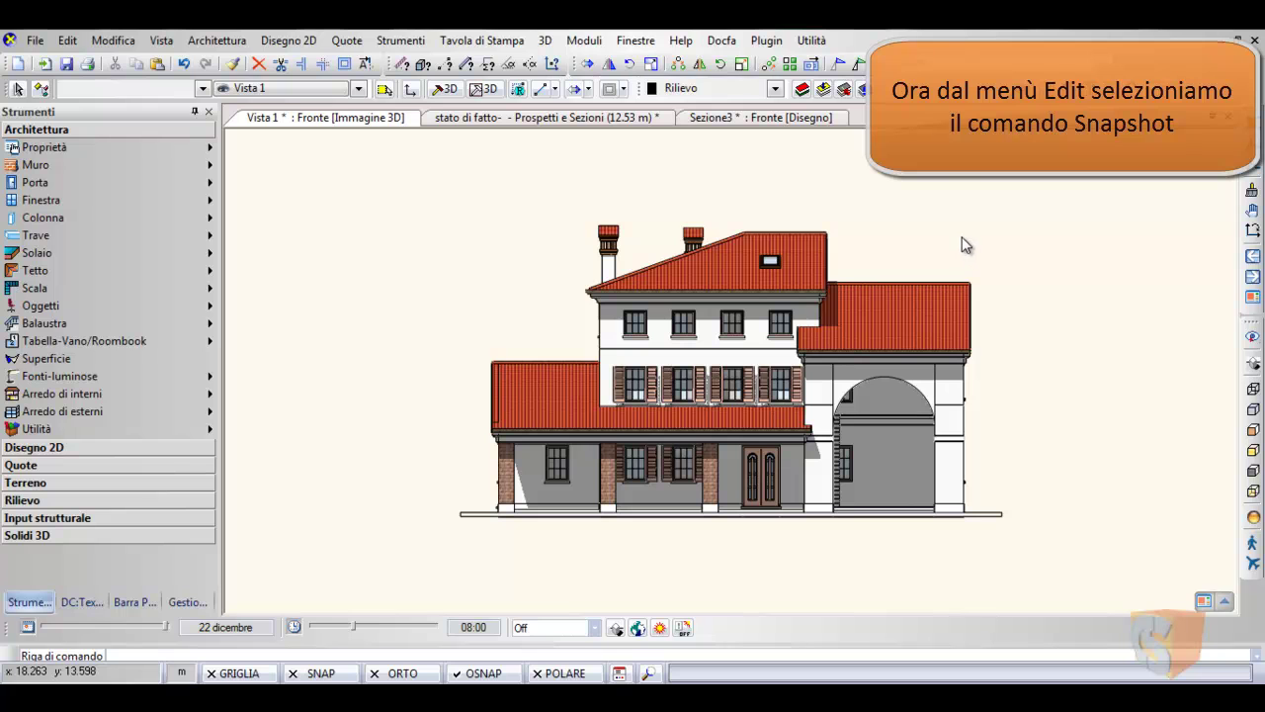
Step: Place a 4096-pixel scaled snapshot of the elevation into the Prospetti e Sezioni drawing
{"action": "left_click", "coordinate": [70, 39]}
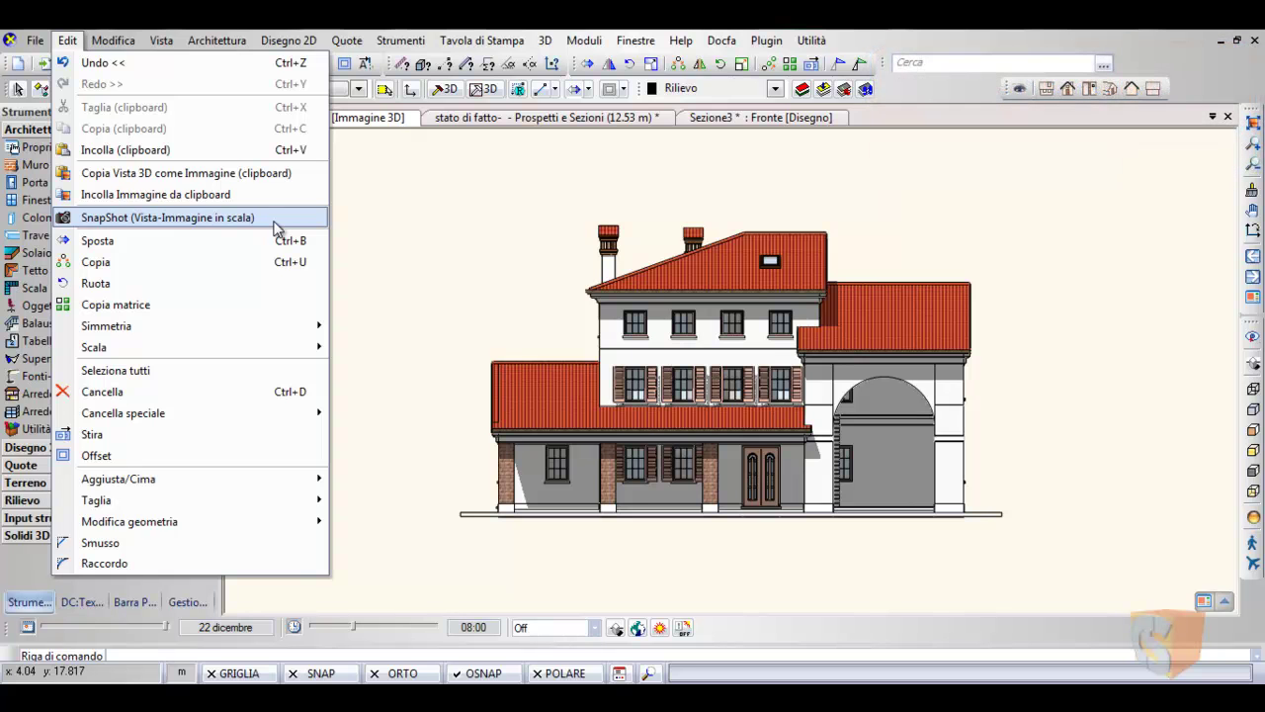
{"action": "left_click", "coordinate": [274, 220]}
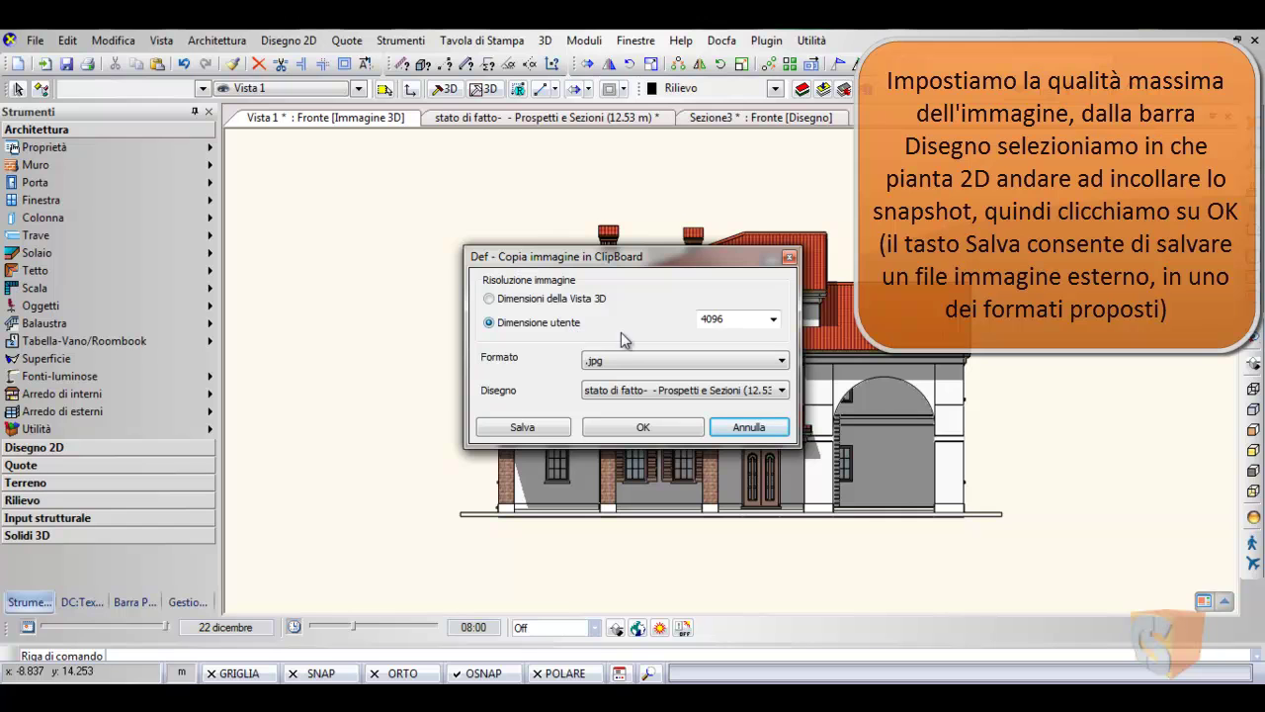
{"action": "left_click", "coordinate": [774, 320]}
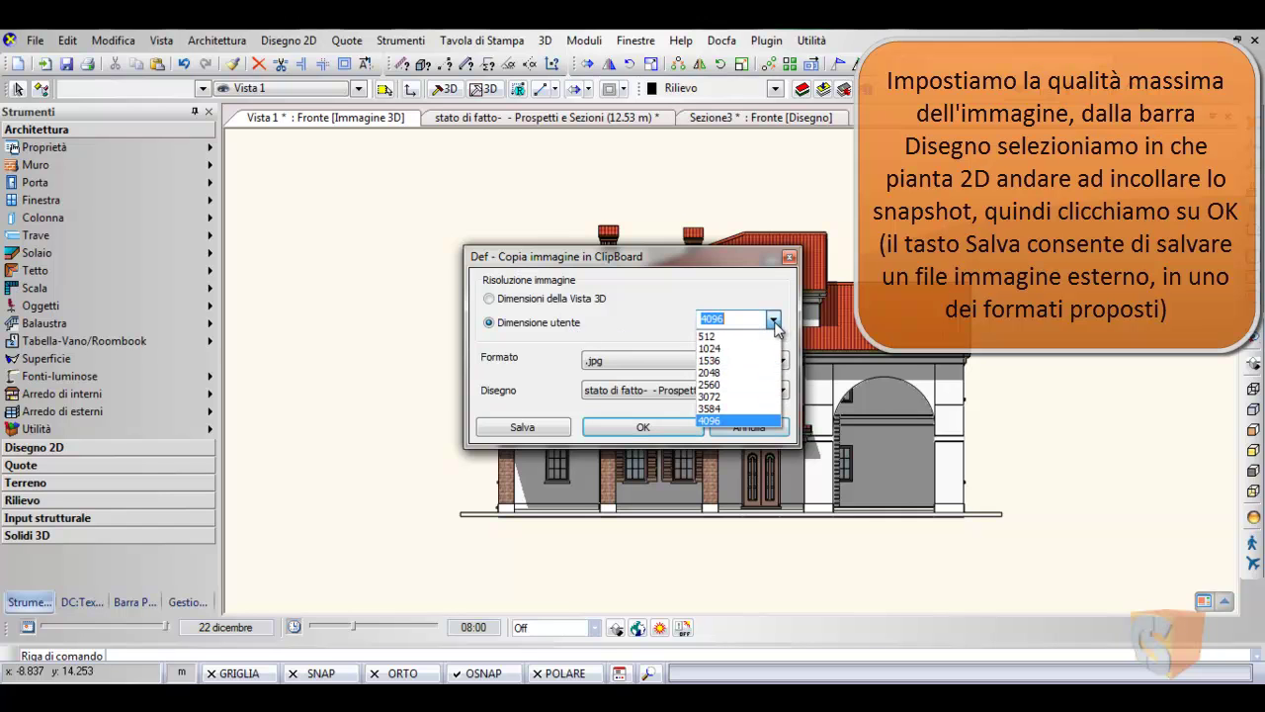
{"action": "left_click", "coordinate": [729, 421]}
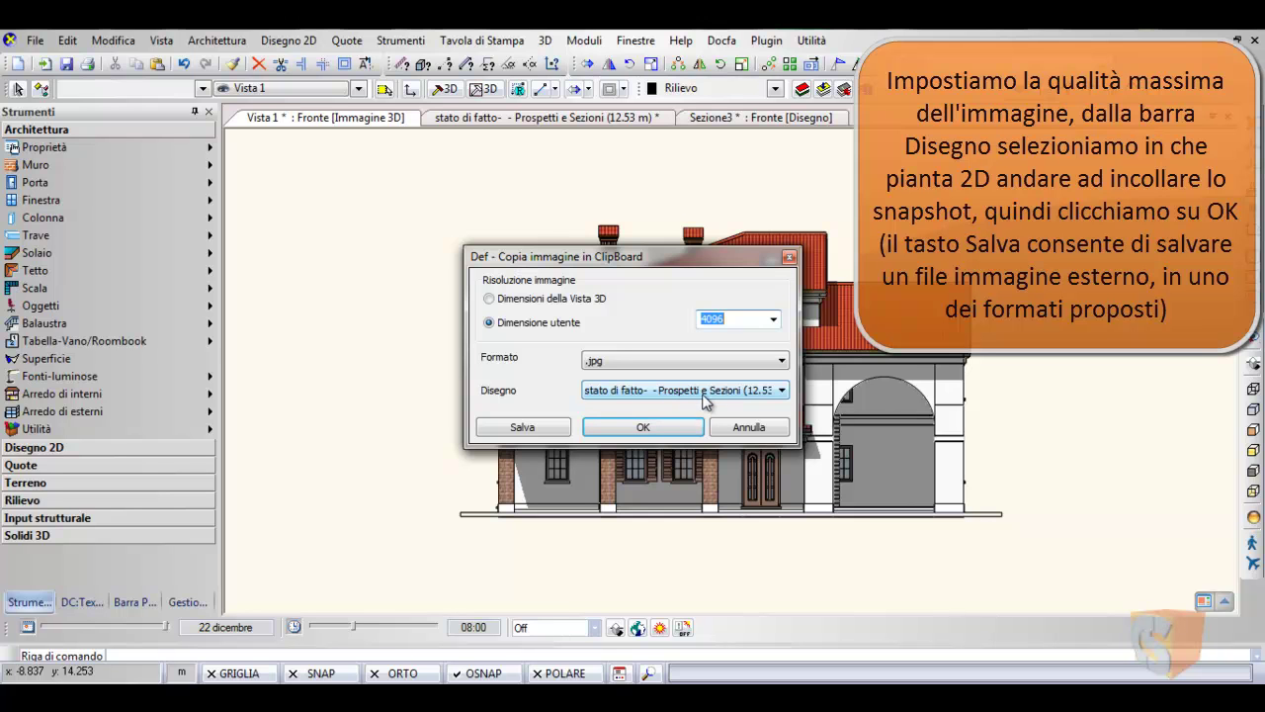
{"action": "left_click", "coordinate": [672, 425]}
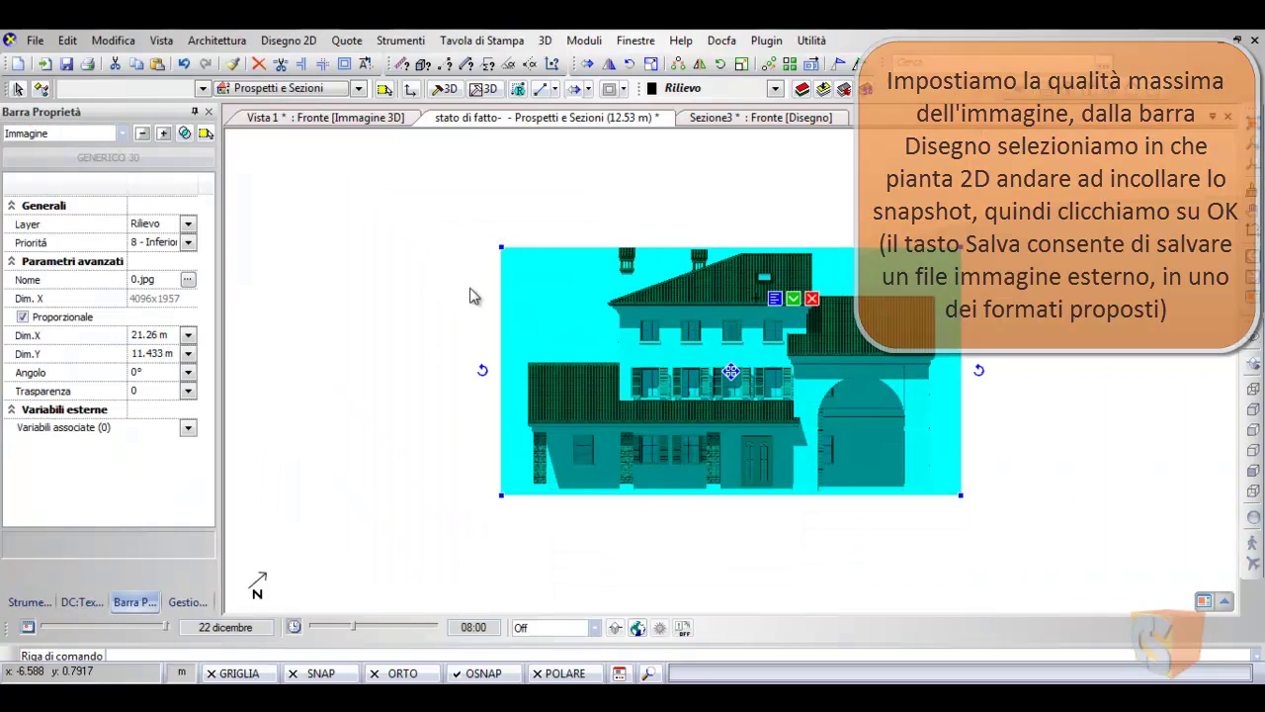
{"action": "scroll", "coordinate": [849, 450], "scroll_direction": "up", "scroll_amount": 2}
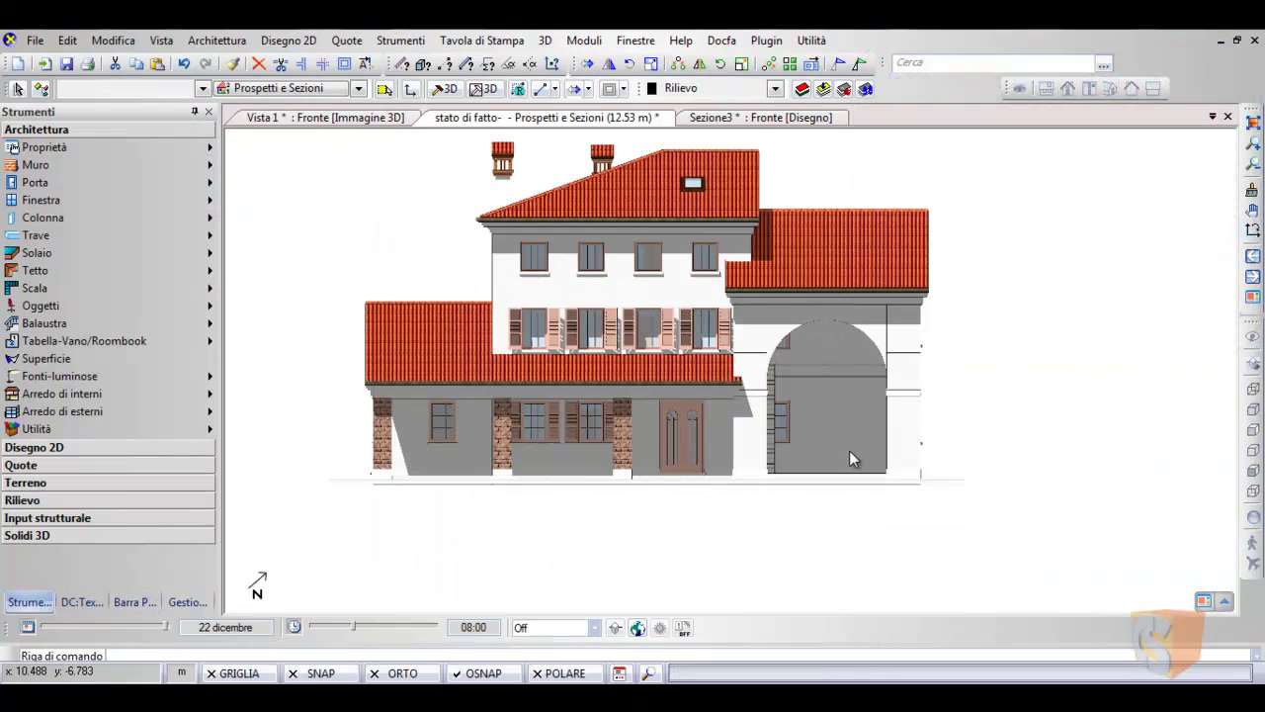
{"action": "scroll", "coordinate": [849, 449], "scroll_direction": "up", "scroll_amount": 1}
{"action": "scroll", "coordinate": [763, 435], "scroll_direction": "down", "scroll_amount": 3}
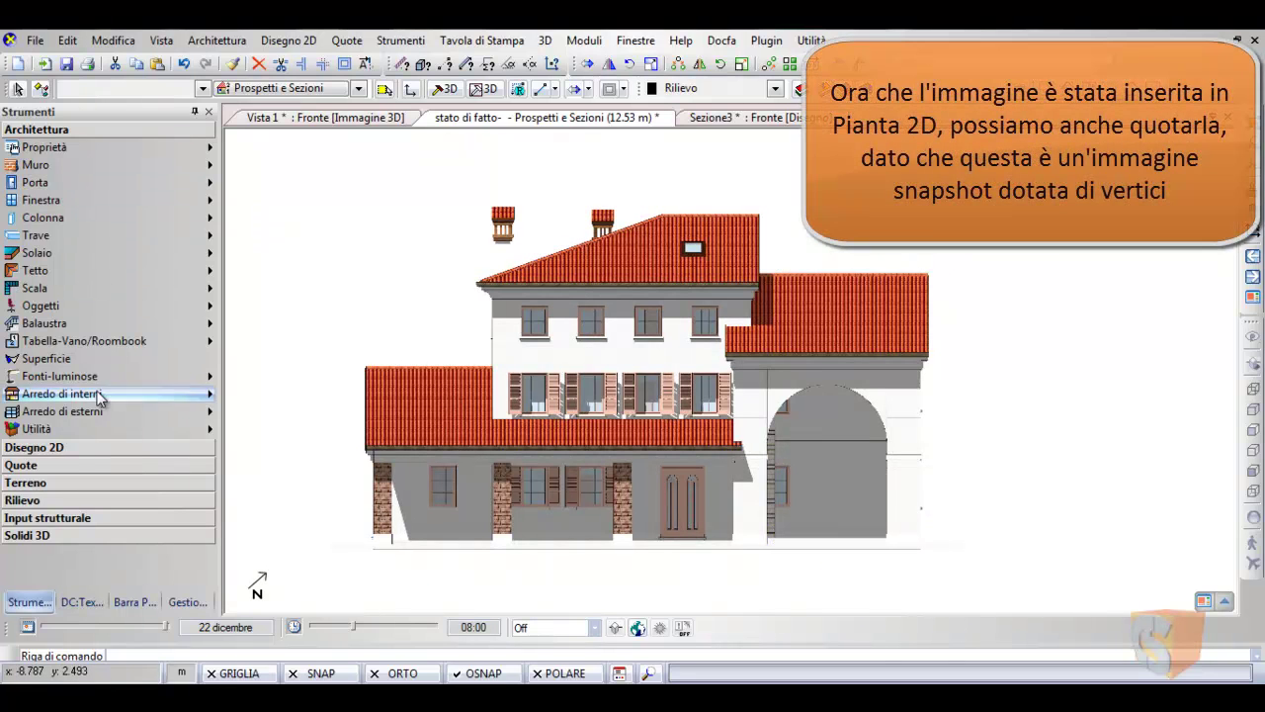
Step: Start Quota seriale with the dimension type set to Verticale and Elevazione
{"action": "left_click", "coordinate": [56, 463]}
{"action": "left_click_drag", "start_coordinate": [208, 348], "coordinate": [210, 460]}
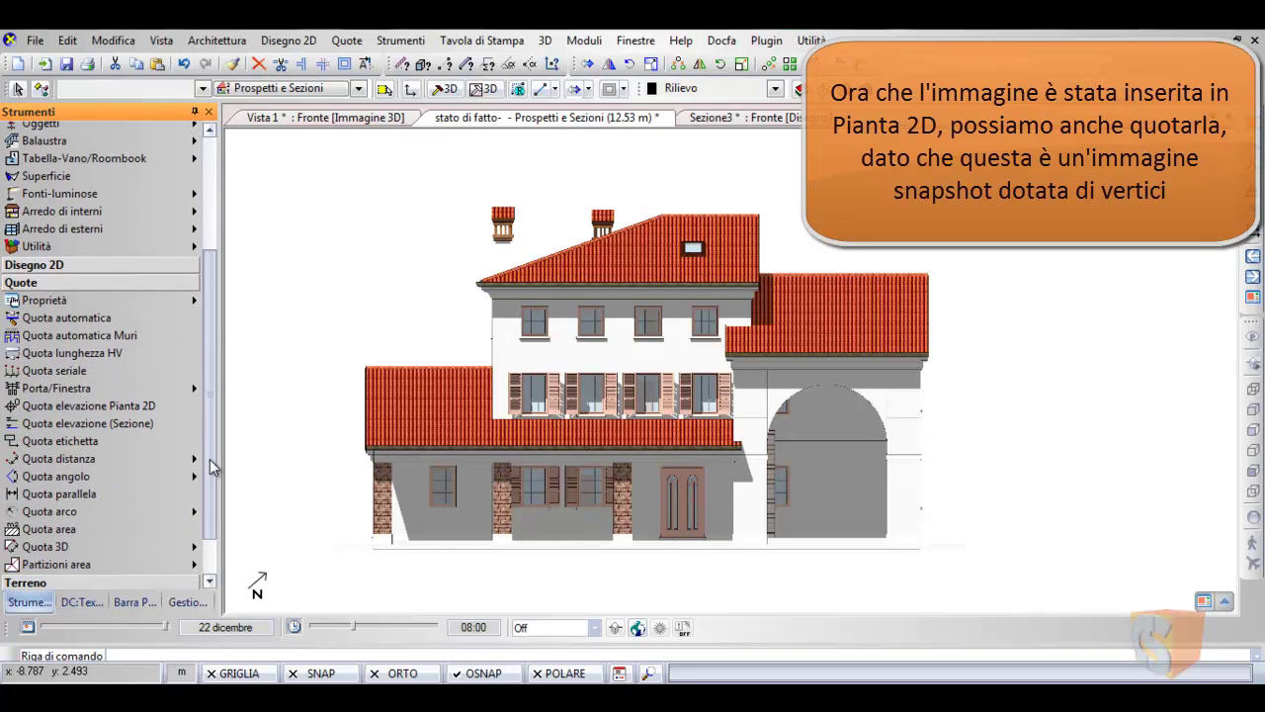
{"action": "left_click", "coordinate": [95, 372]}
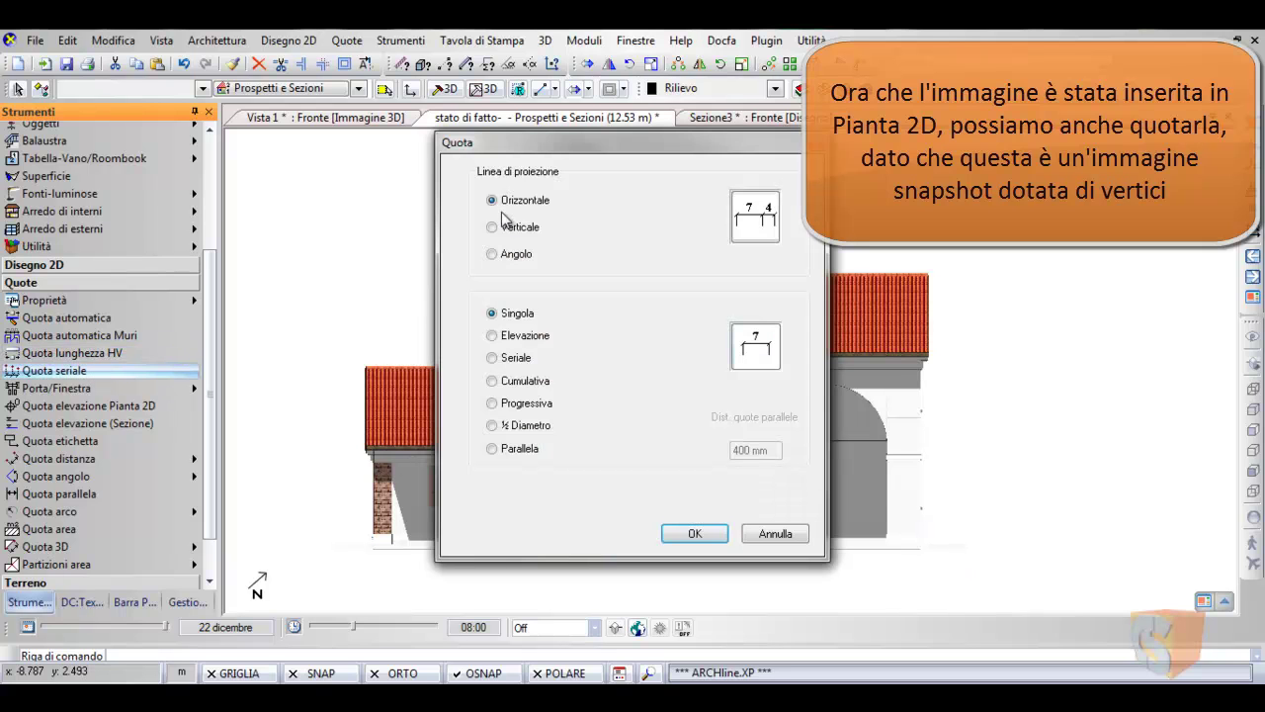
{"action": "left_click", "coordinate": [493, 228]}
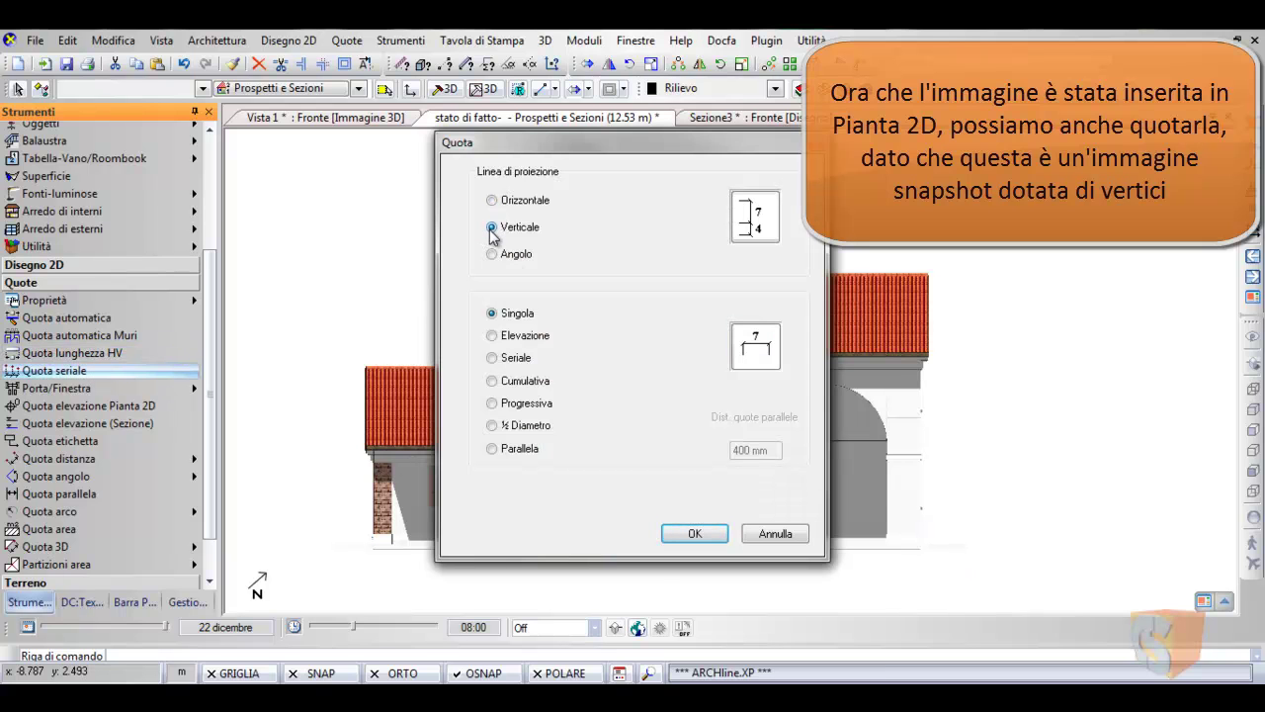
{"action": "left_click", "coordinate": [491, 336]}
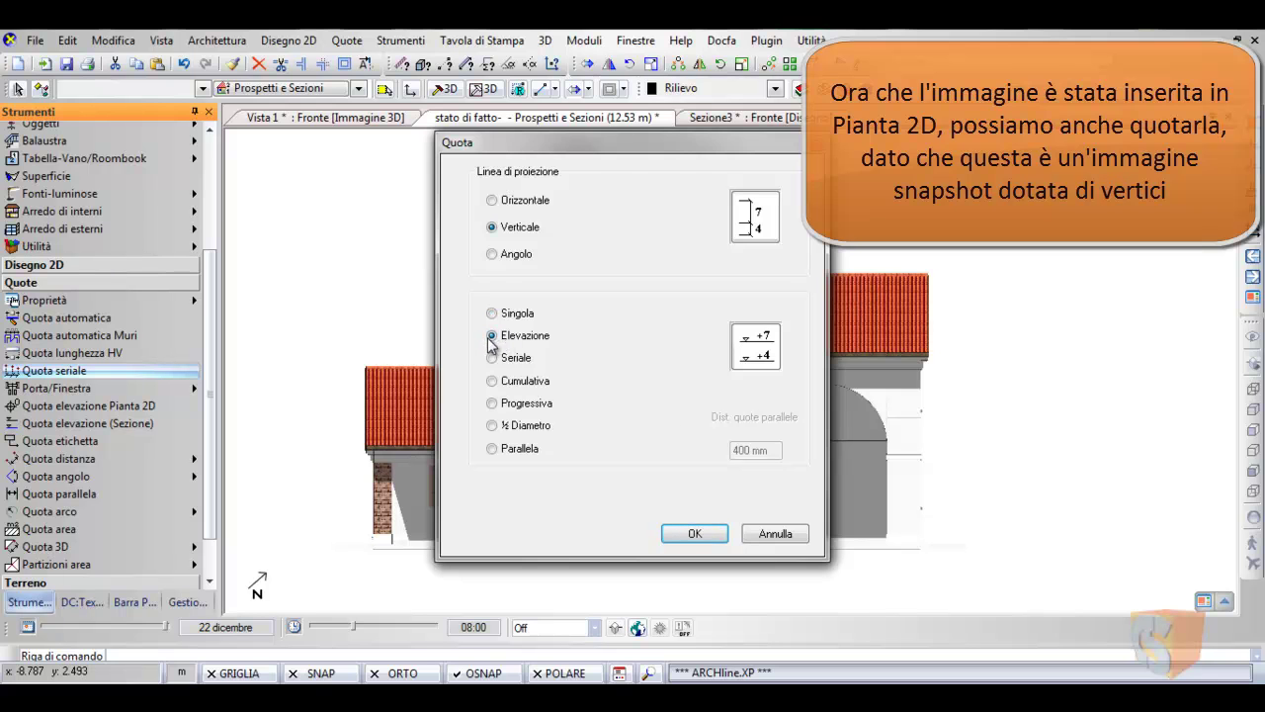
{"action": "left_click", "coordinate": [696, 535]}
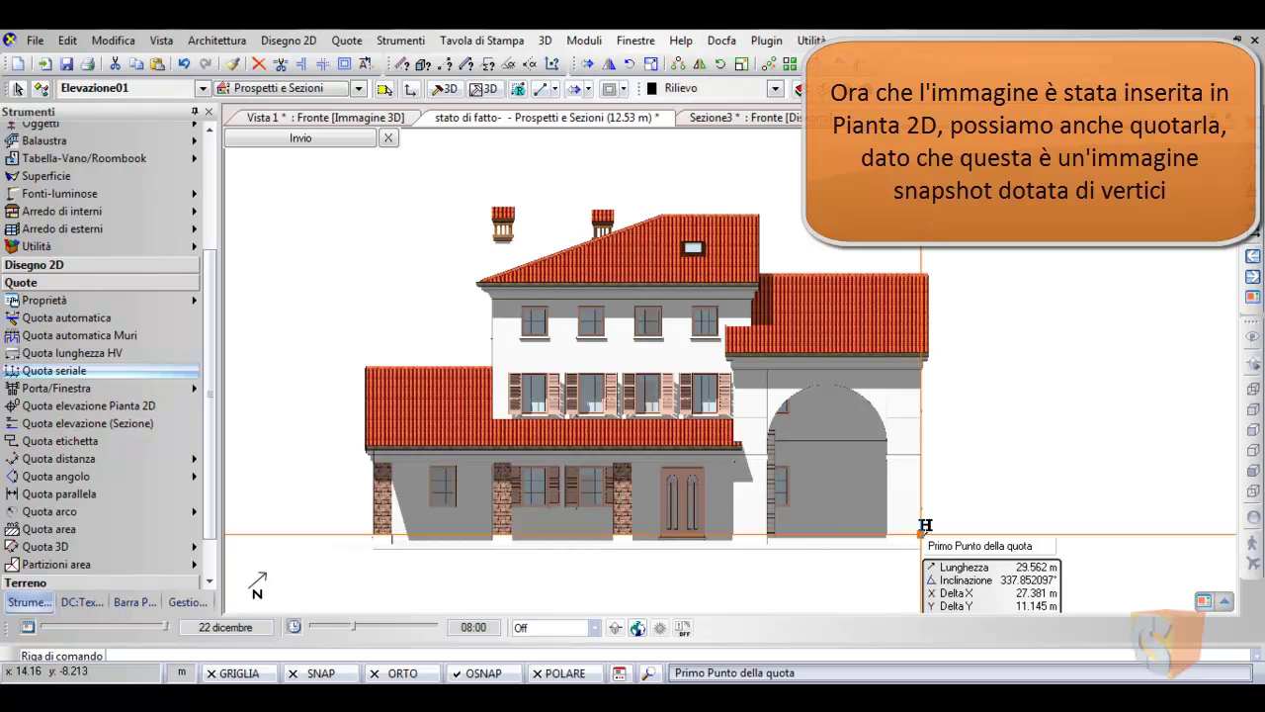
Step: Add level marks right of the elevation at the base, wall, eave, roof edge and ridge
{"action": "left_click", "coordinate": [921, 534]}
{"action": "left_click", "coordinate": [1039, 529]}
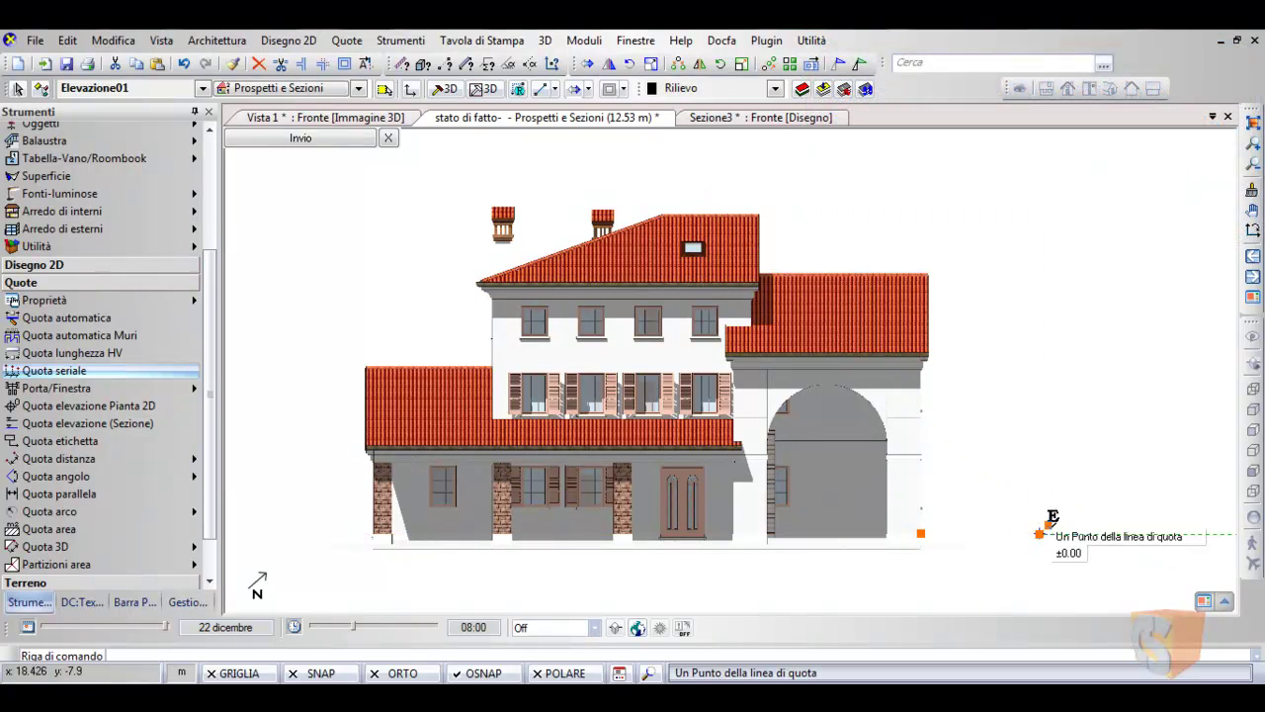
{"action": "left_click", "coordinate": [1045, 527]}
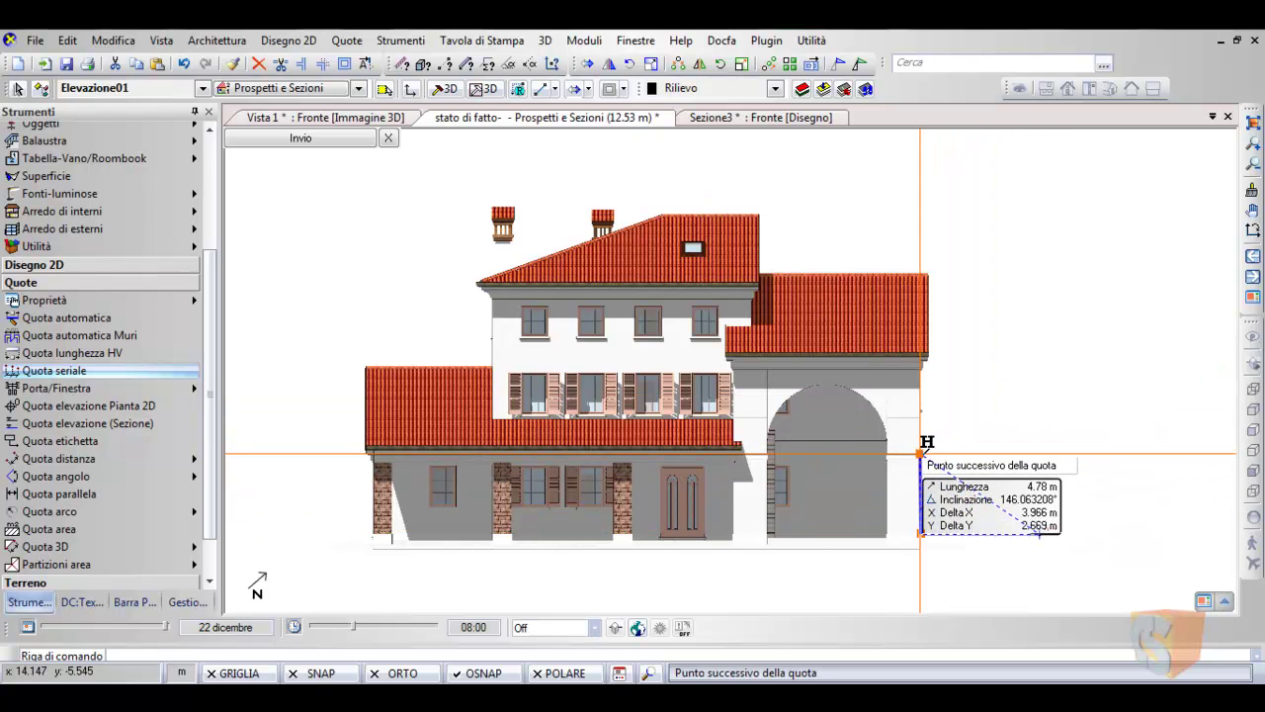
{"action": "left_click", "coordinate": [920, 454]}
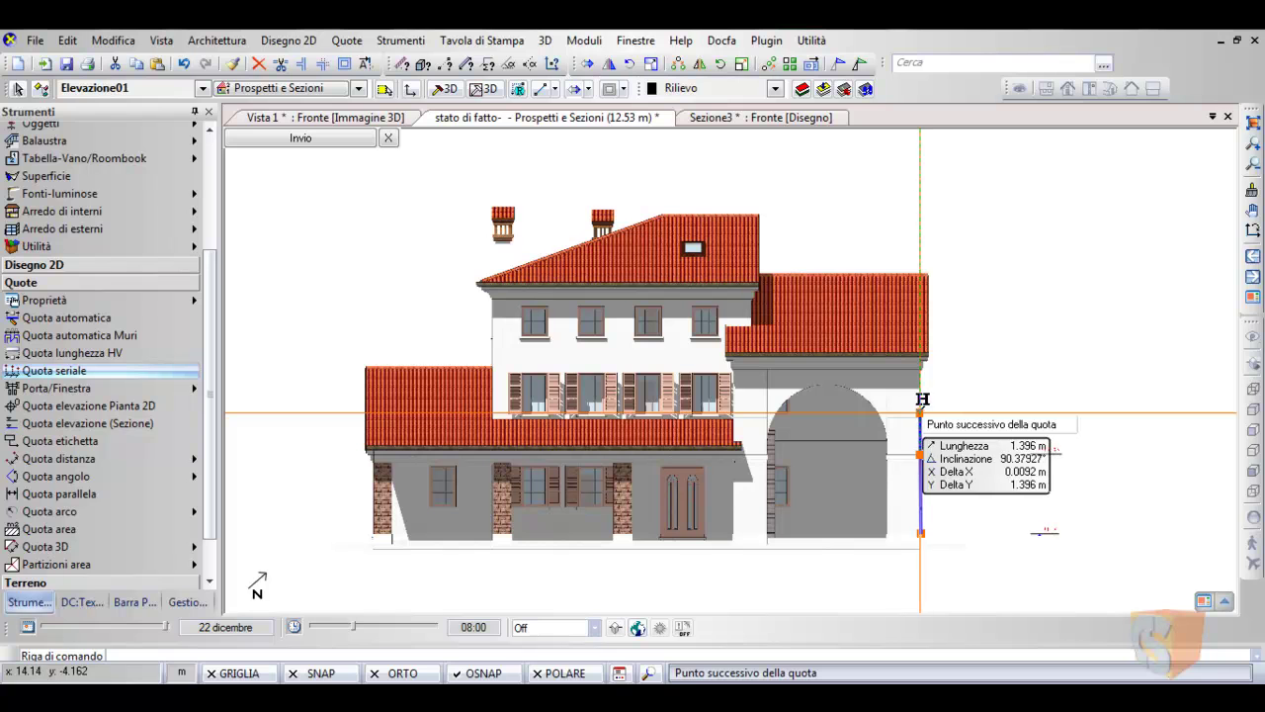
{"action": "left_click", "coordinate": [920, 418]}
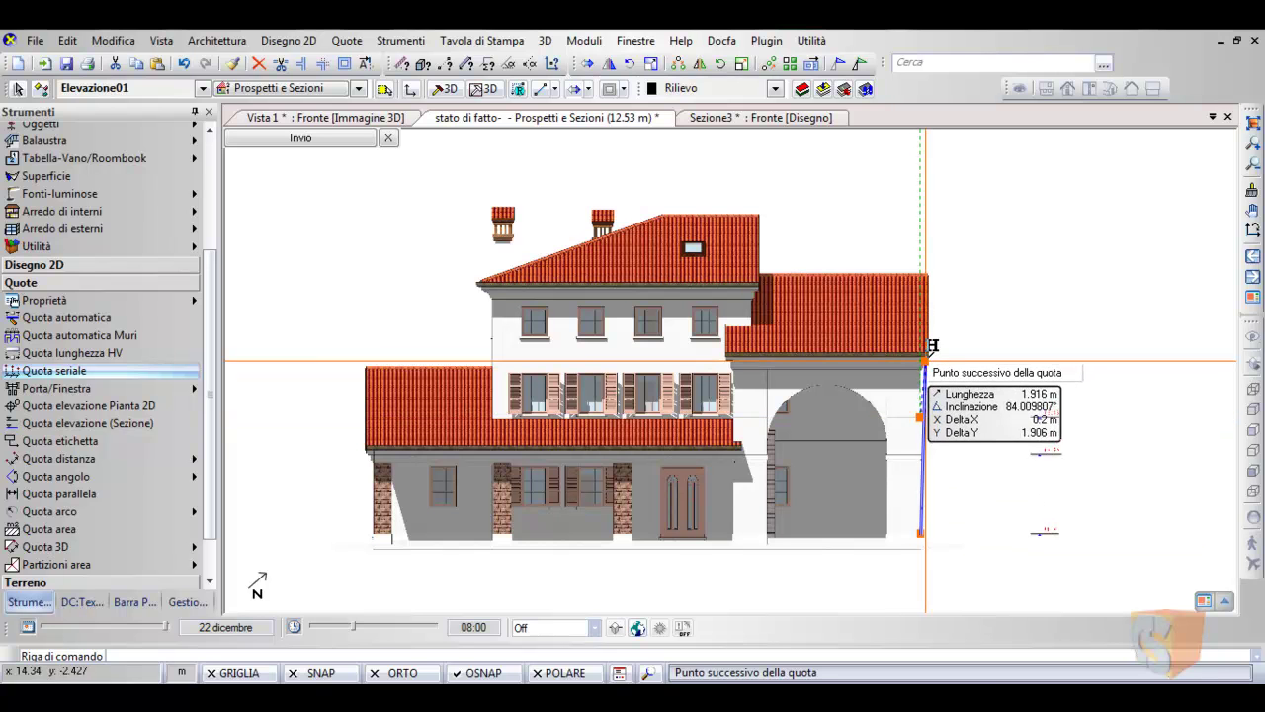
{"action": "left_click", "coordinate": [928, 359]}
{"action": "left_click", "coordinate": [928, 275]}
{"action": "left_click", "coordinate": [758, 211]}
{"action": "right_click", "coordinate": [1127, 291]}
Step: Zoom and pan to review the elevation with its new level marks
{"action": "scroll", "coordinate": [1124, 309], "scroll_direction": "down", "scroll_amount": 1}
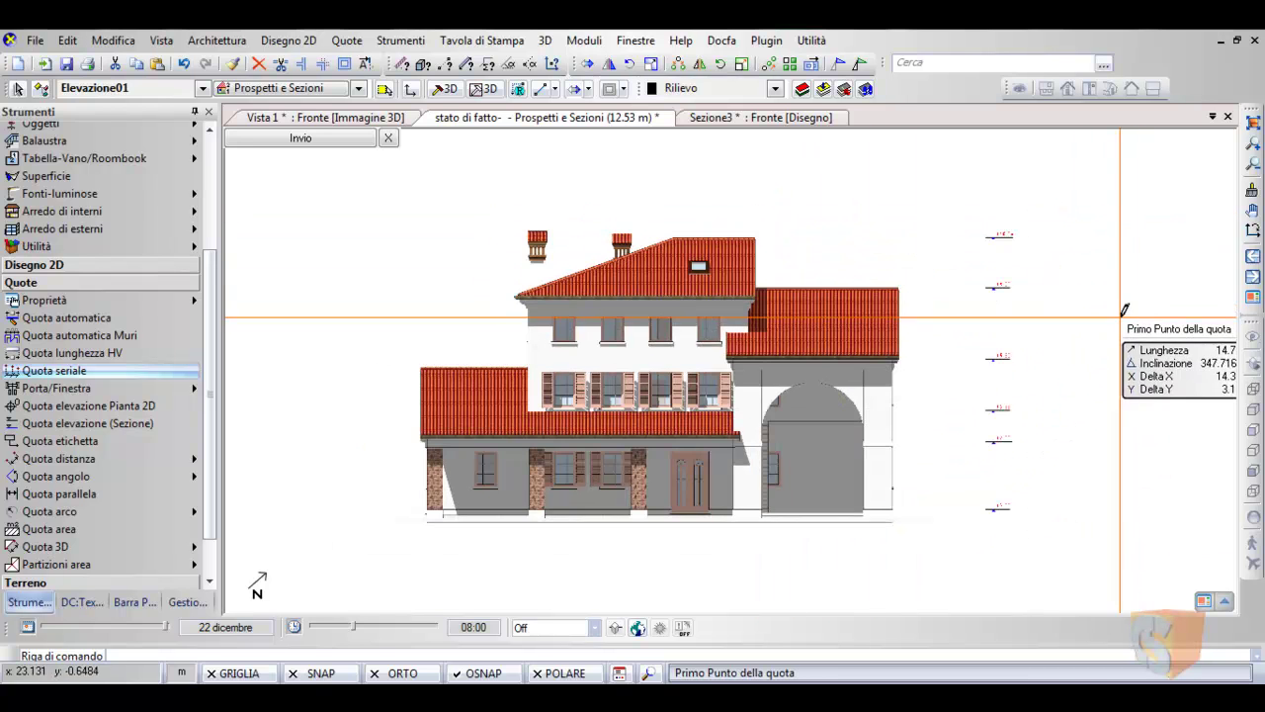
{"action": "scroll", "coordinate": [1124, 309], "scroll_direction": "up", "scroll_amount": 2}
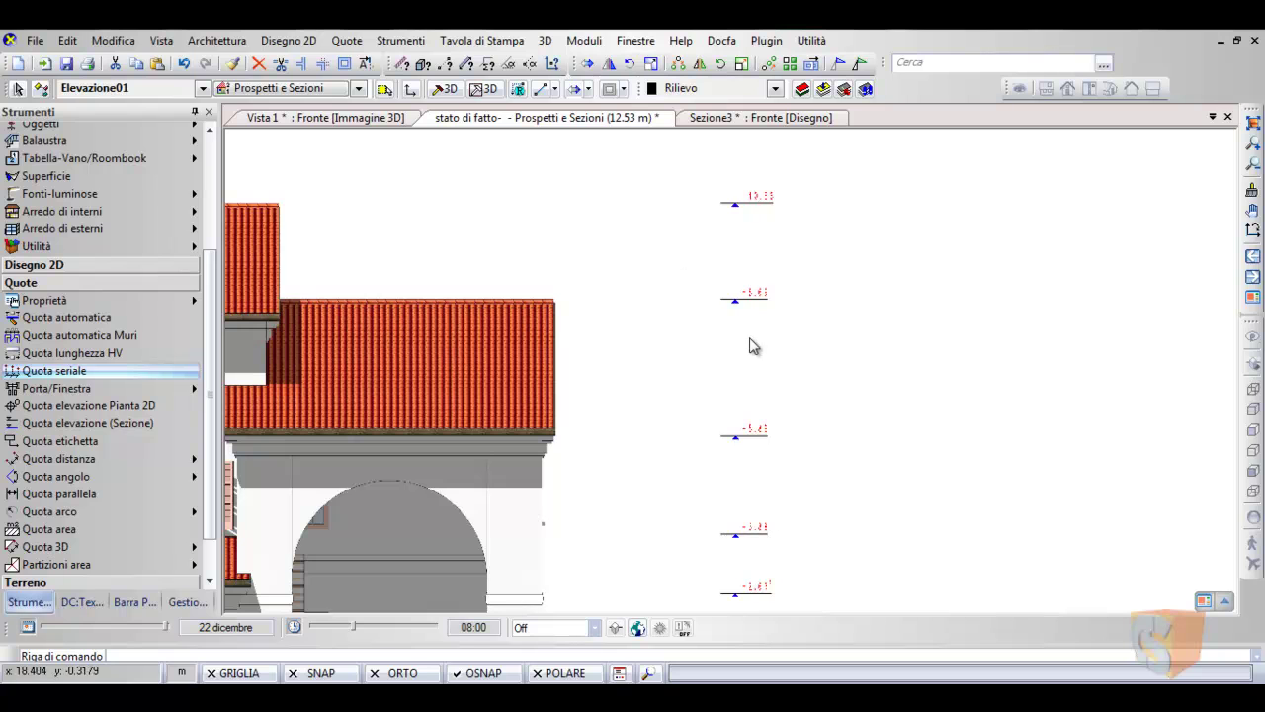
{"action": "scroll", "coordinate": [752, 341], "scroll_direction": "up", "scroll_amount": 1}
{"action": "mouse_move", "coordinate": [799, 528]}
{"action": "middle_mouse_down"}
{"action": "mouse_move", "coordinate": [797, 260]}
{"action": "mouse_move", "coordinate": [889, 207]}
{"action": "middle_mouse_up"}
{"action": "scroll", "coordinate": [912, 438], "scroll_direction": "down", "scroll_amount": 1}
{"action": "scroll", "coordinate": [494, 409], "scroll_direction": "down", "scroll_amount": 2}
{"action": "scroll", "coordinate": [450, 358], "scroll_direction": "down", "scroll_amount": 1}
{"action": "scroll", "coordinate": [573, 395], "scroll_direction": "down", "scroll_amount": 1}
{"action": "scroll", "coordinate": [690, 444], "scroll_direction": "down", "scroll_amount": 1}
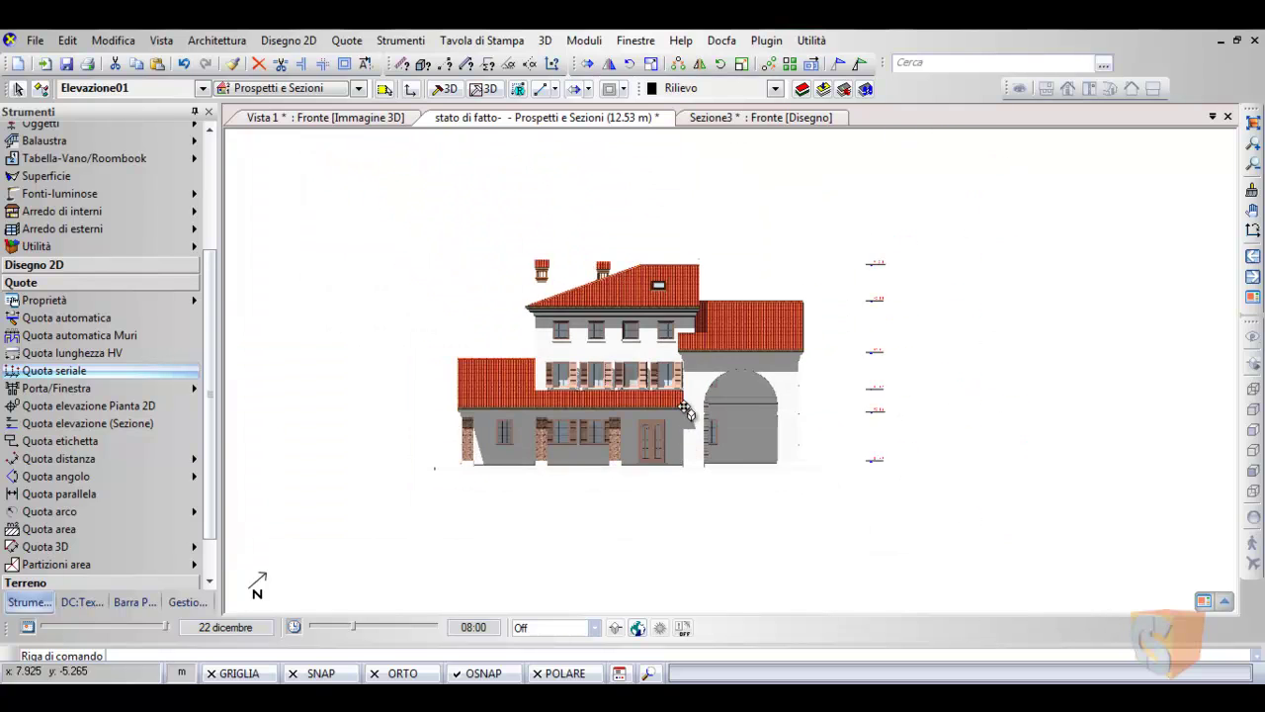
{"action": "middle_click_drag", "start_coordinate": [685, 410], "coordinate": [693, 402]}
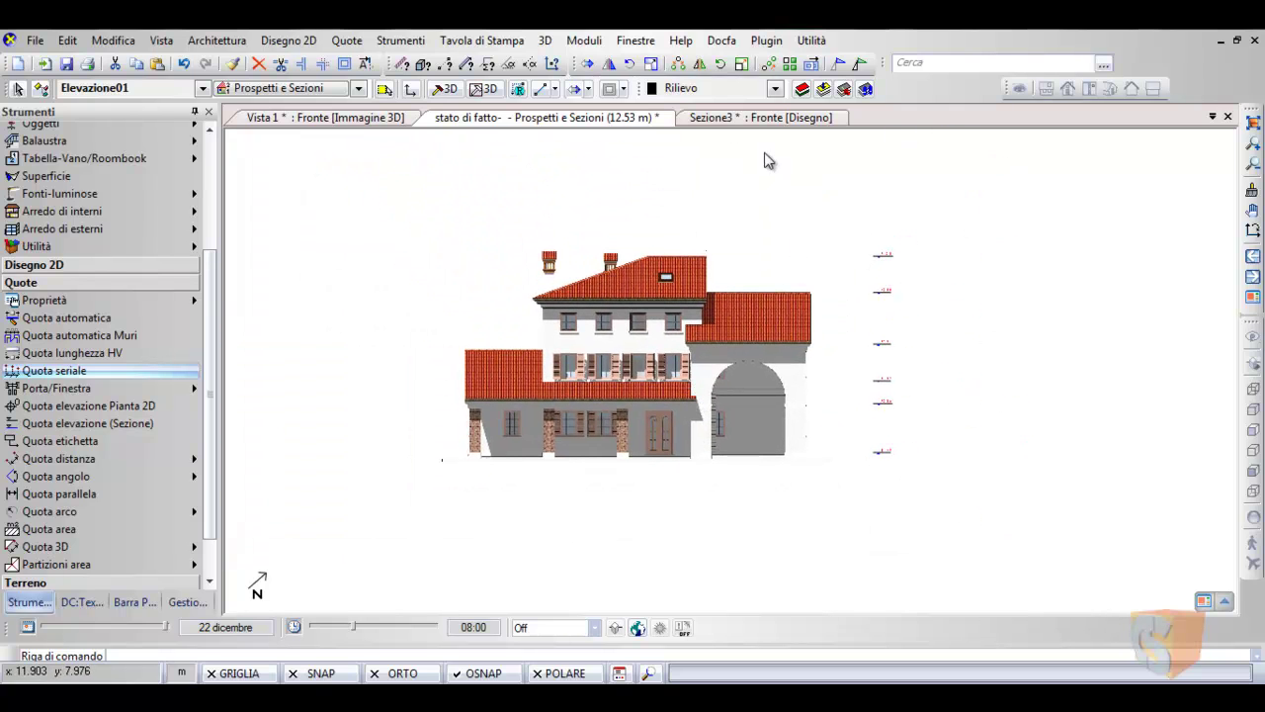
Step: Open the Sezione3 drawing, centre the section, and begin a selection window around it
{"action": "left_click", "coordinate": [756, 119]}
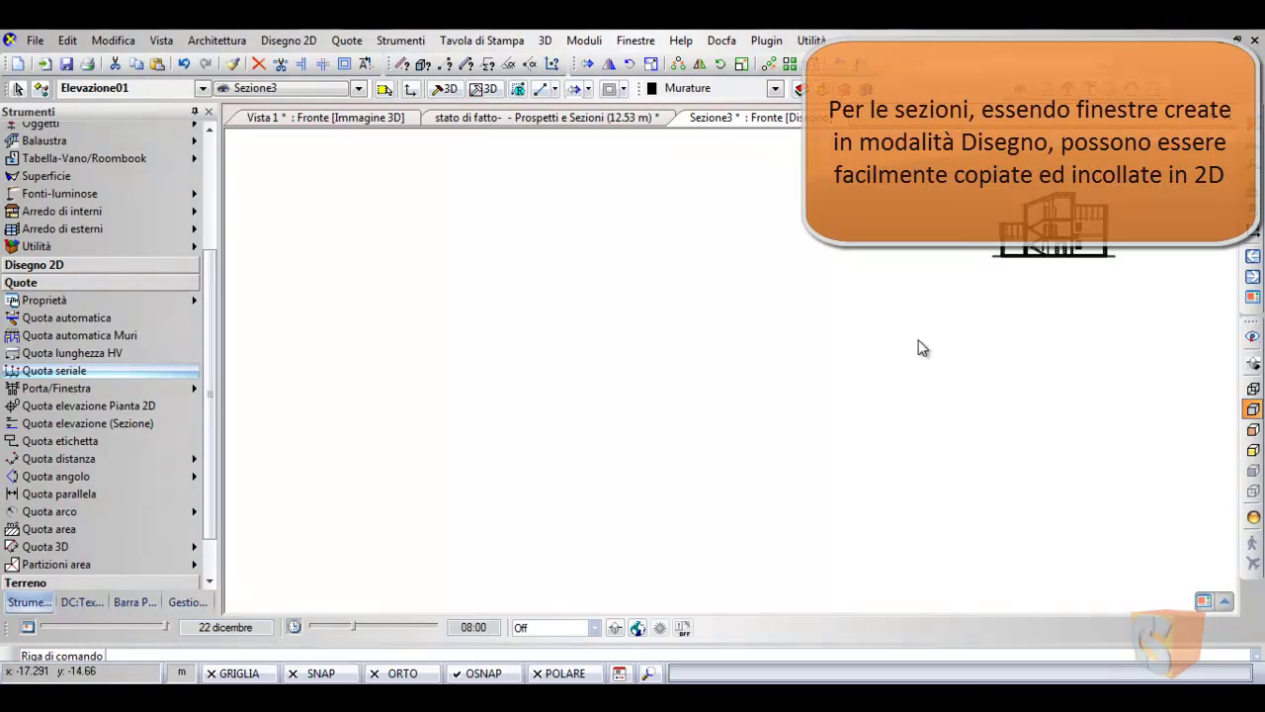
{"action": "scroll", "coordinate": [759, 220], "scroll_direction": "up", "scroll_amount": 1}
{"action": "scroll", "coordinate": [692, 326], "scroll_direction": "up", "scroll_amount": 1}
{"action": "scroll", "coordinate": [637, 395], "scroll_direction": "up", "scroll_amount": 1}
{"action": "scroll", "coordinate": [682, 372], "scroll_direction": "up", "scroll_amount": 1}
{"action": "middle_click_drag", "start_coordinate": [682, 372], "coordinate": [704, 395]}
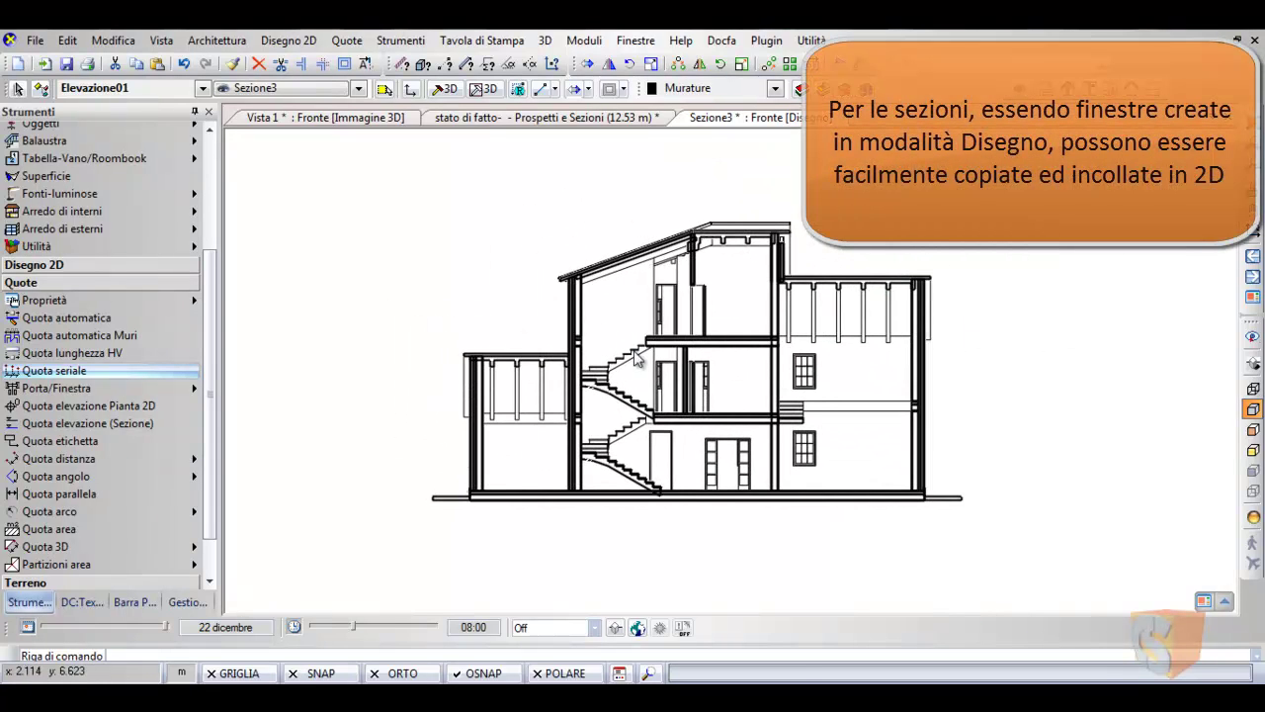
{"action": "left_click", "coordinate": [337, 161]}
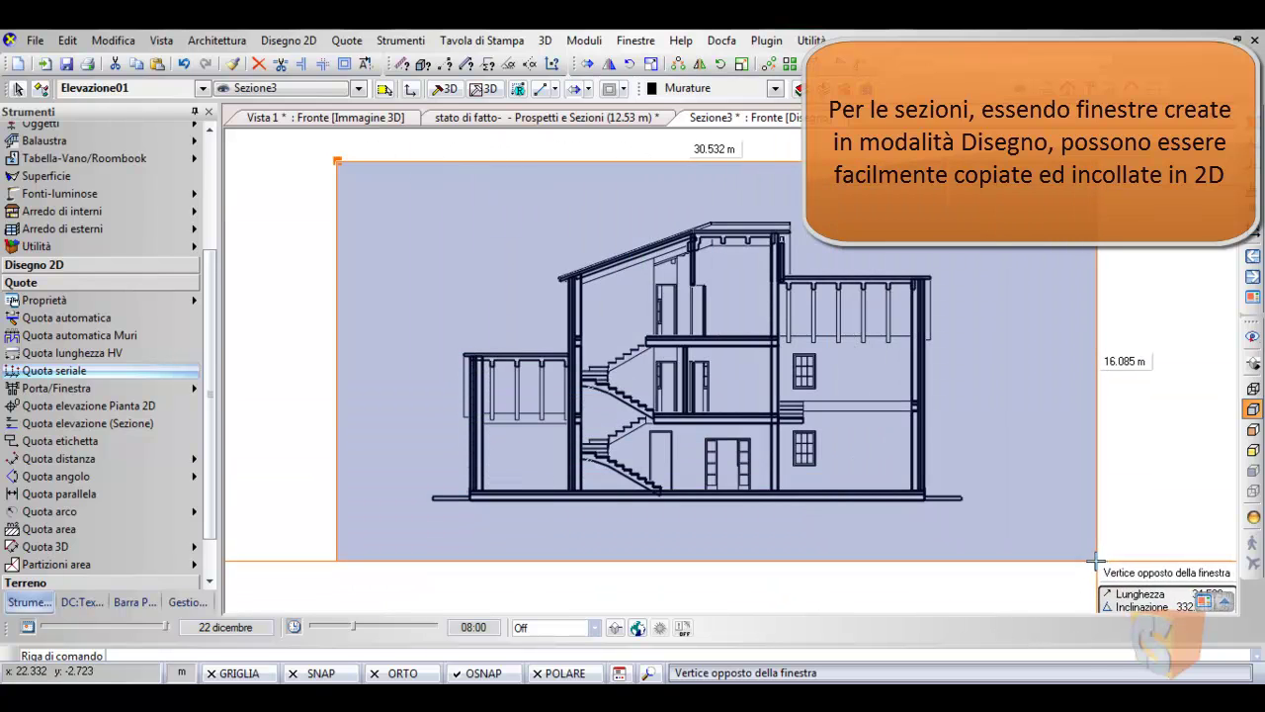
Step: Select the whole section and copy it using its lower-left corner as reference
{"action": "left_click", "coordinate": [1095, 561]}
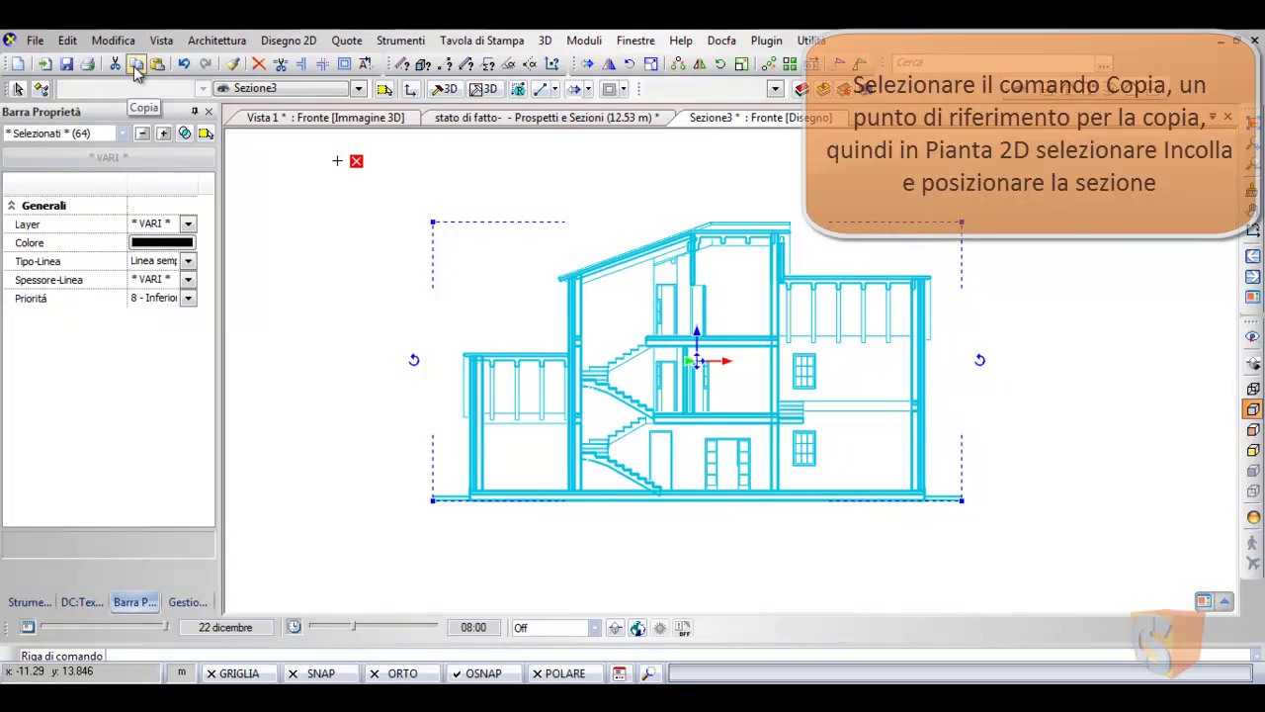
{"action": "left_click", "coordinate": [135, 65]}
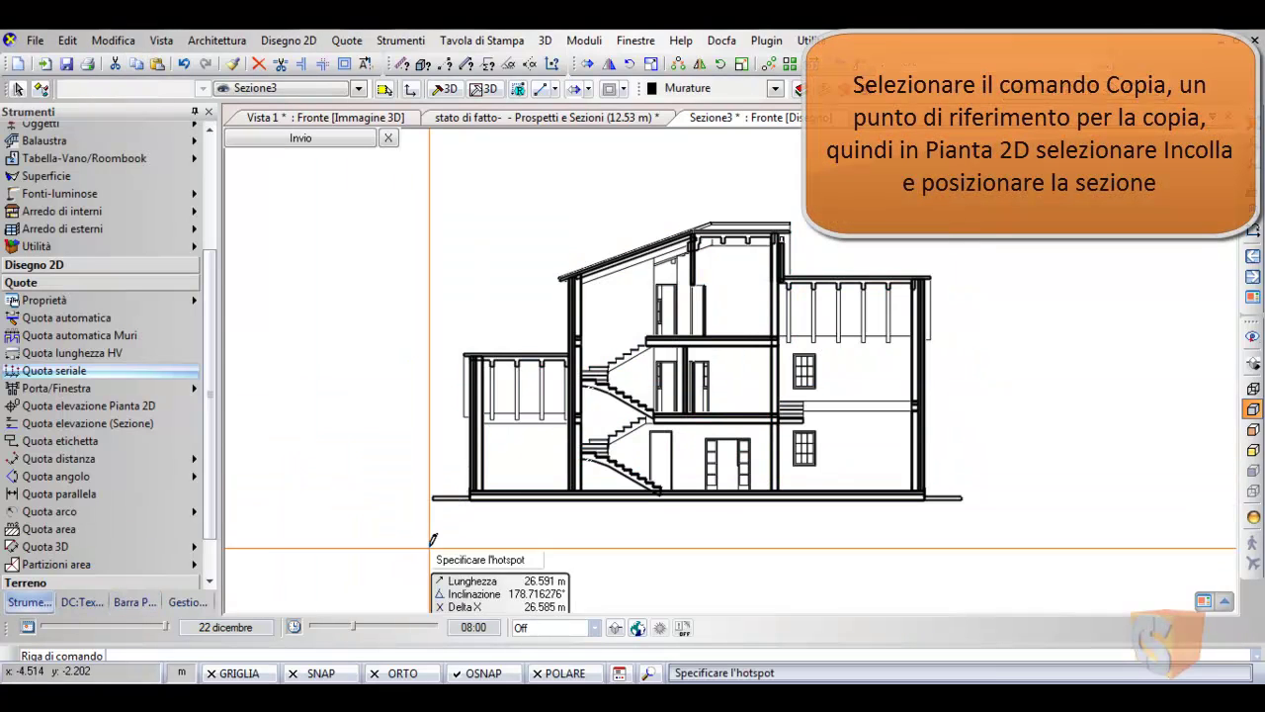
{"action": "left_click", "coordinate": [416, 307]}
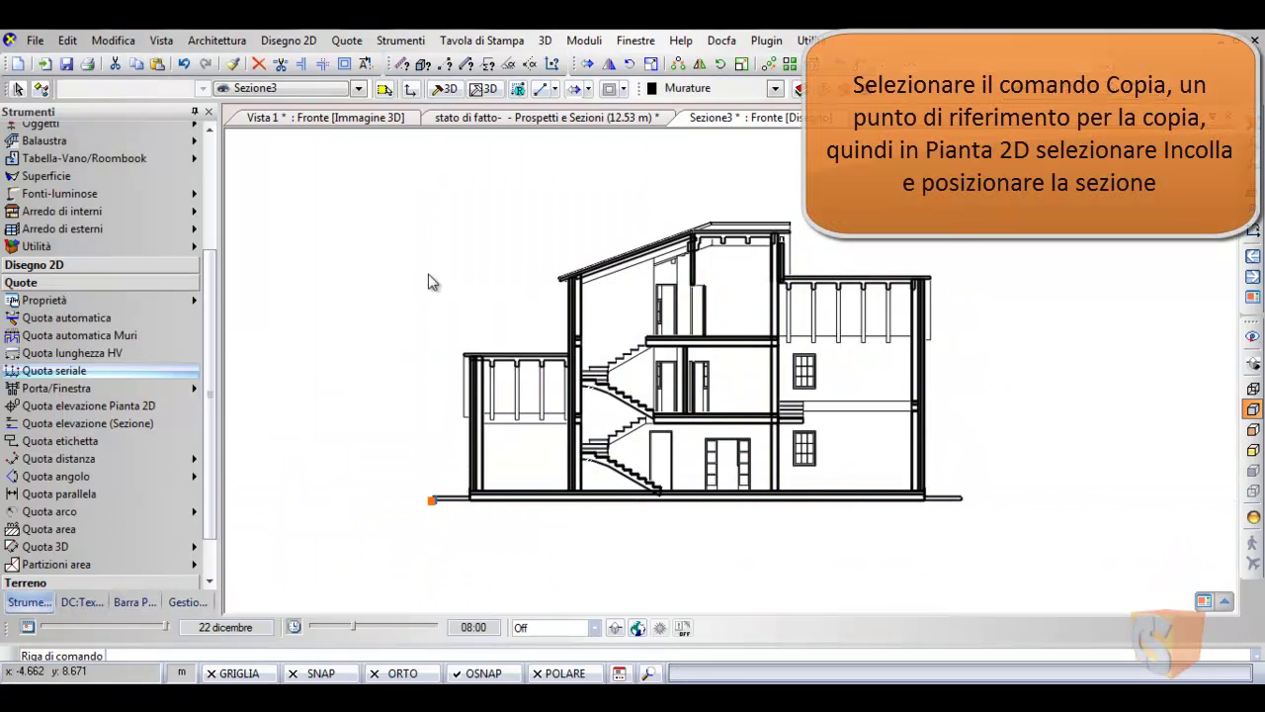
Step: Paste the Sezione3 section onto Prospetti e Sezioni, to the right of the elevation
{"action": "left_click", "coordinate": [530, 122]}
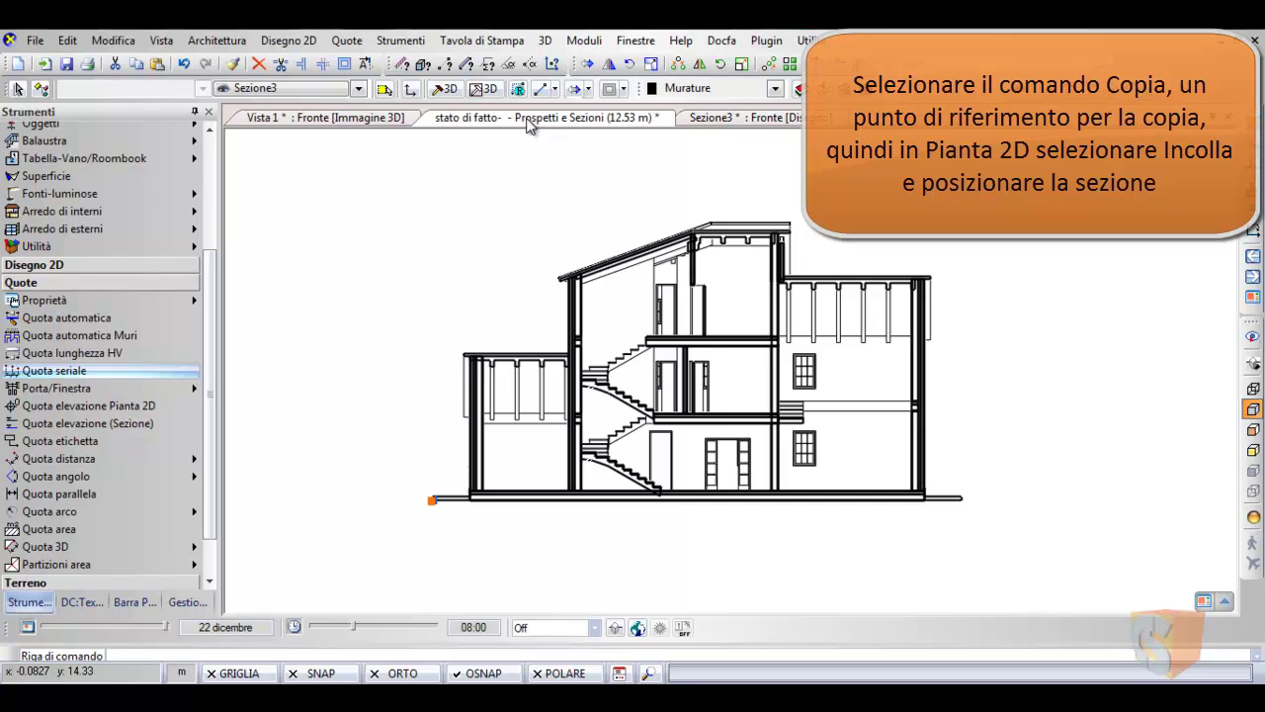
{"action": "mouse_move", "coordinate": [959, 404]}
{"action": "middle_mouse_down"}
{"action": "mouse_move", "coordinate": [758, 395]}
{"action": "mouse_move", "coordinate": [726, 371]}
{"action": "middle_mouse_up"}
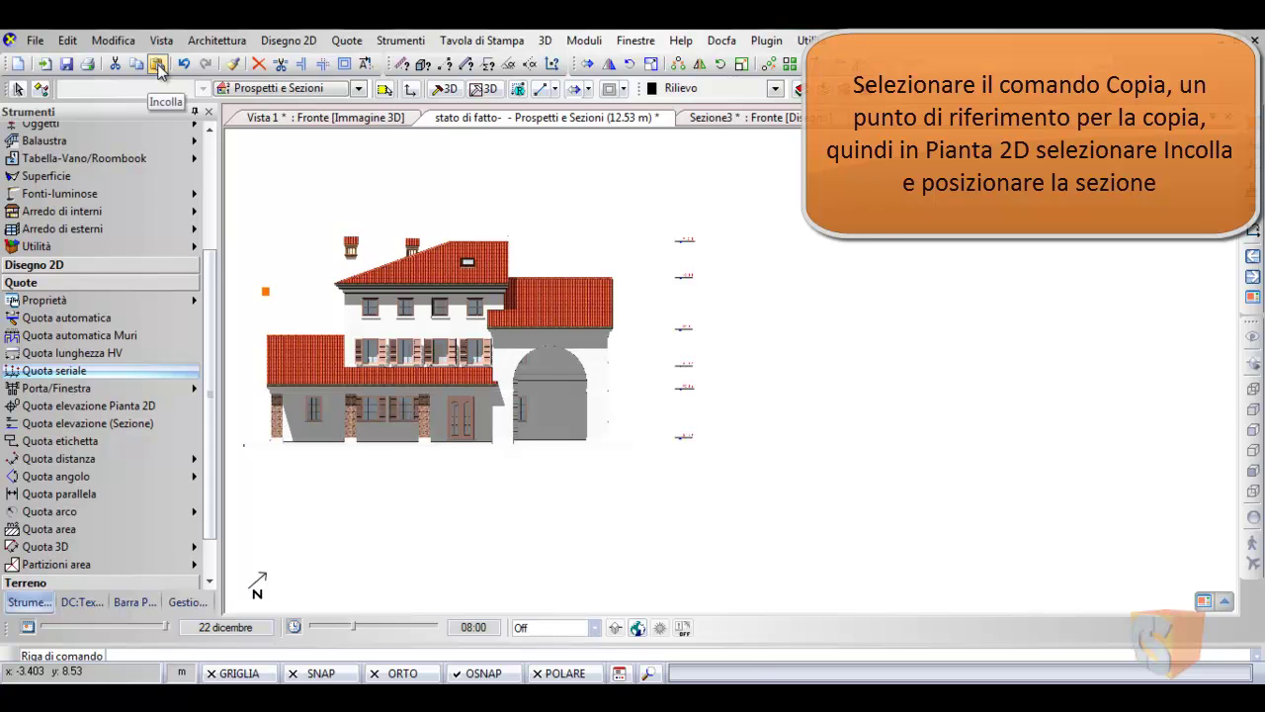
{"action": "left_click", "coordinate": [158, 65]}
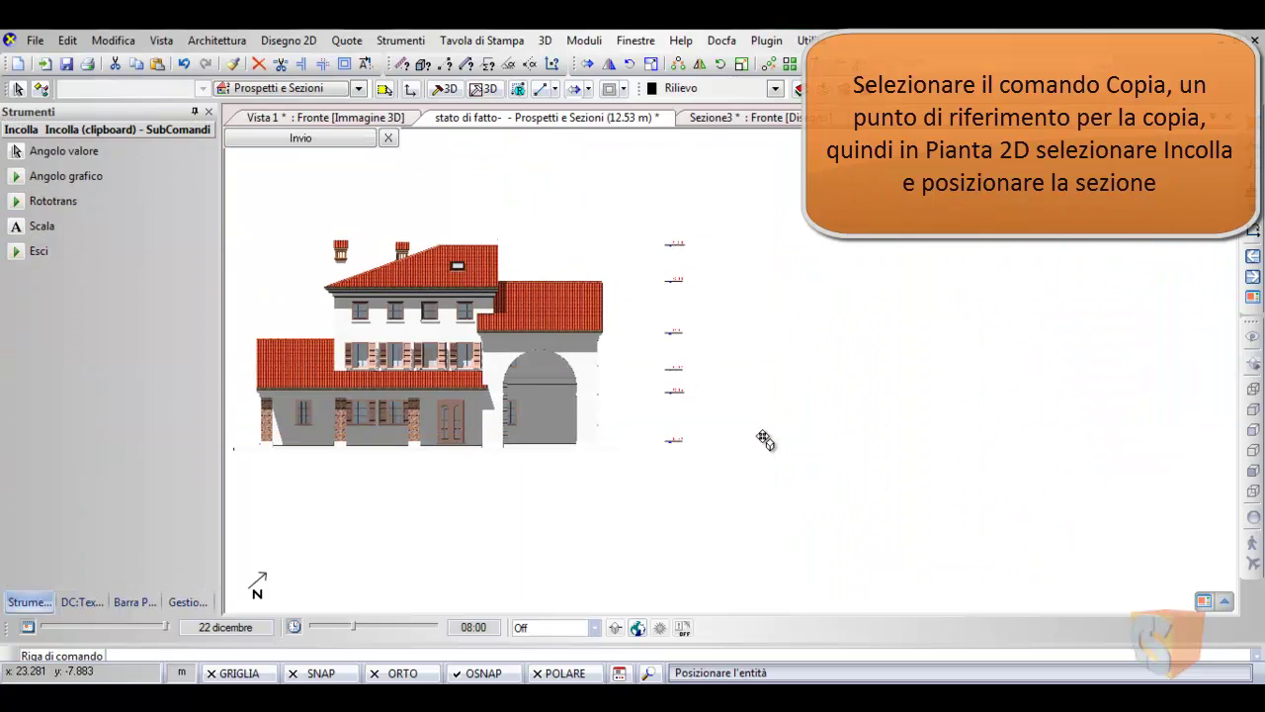
{"action": "middle_click_drag", "start_coordinate": [765, 440], "coordinate": [738, 444]}
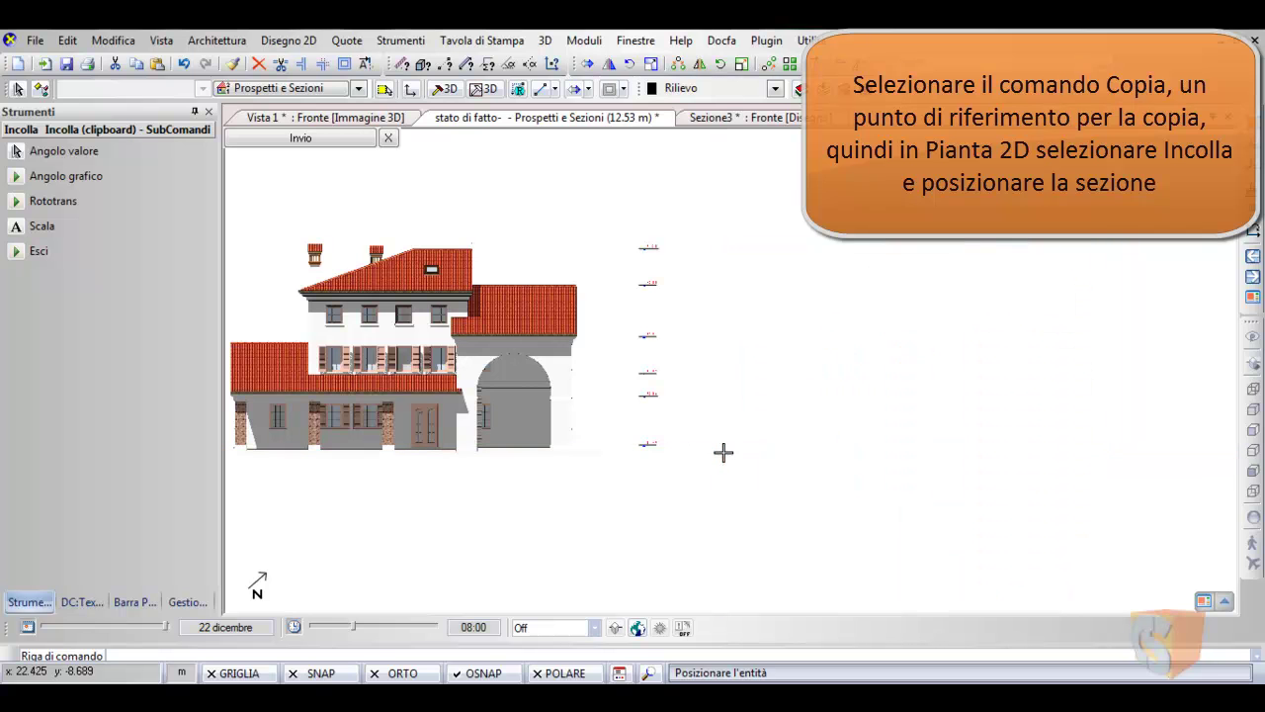
{"action": "left_click", "coordinate": [723, 452]}
{"action": "key", "text": "Escape"}
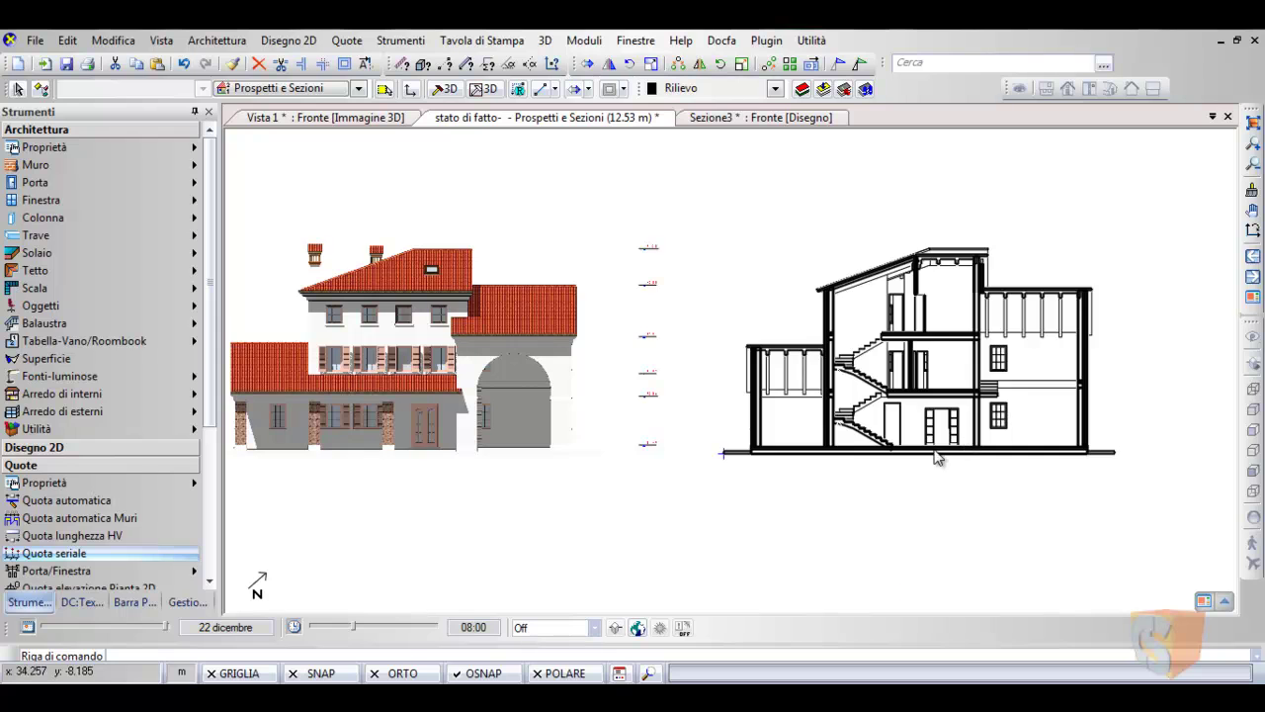
{"action": "scroll", "coordinate": [937, 457], "scroll_direction": "down", "scroll_amount": 2}
{"action": "scroll", "coordinate": [729, 434], "scroll_direction": "up", "scroll_amount": 1}
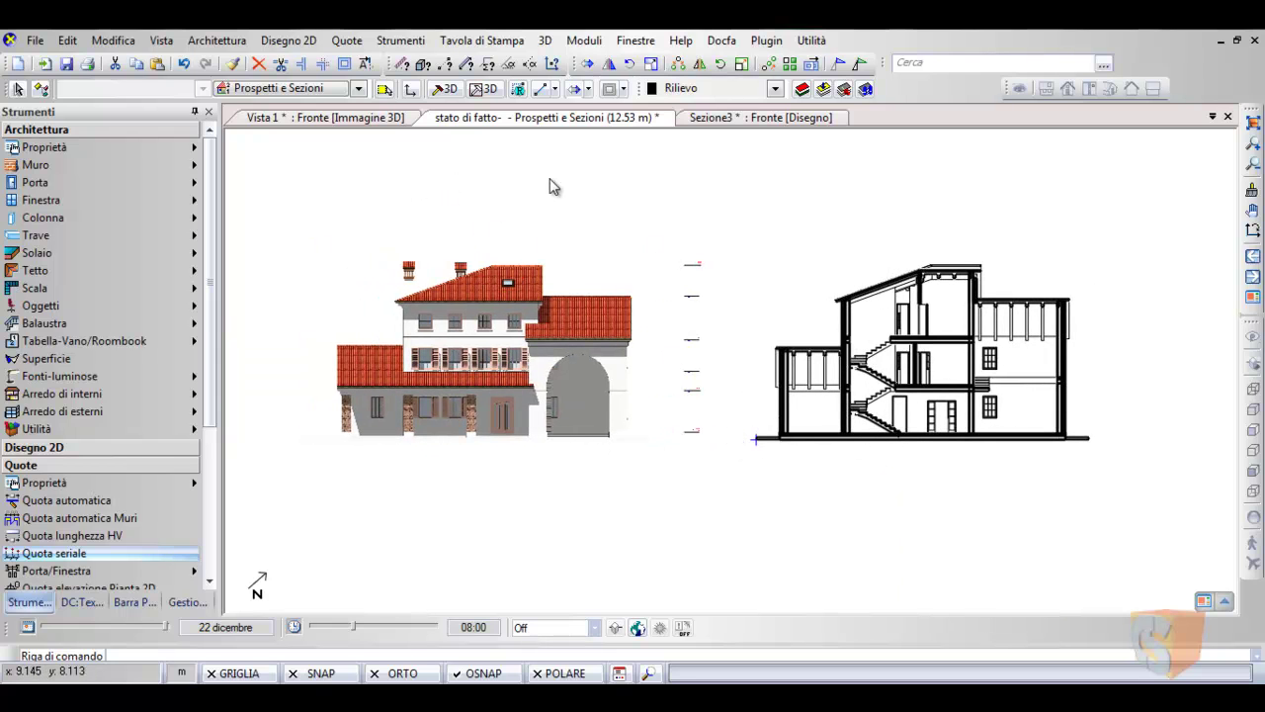
{"action": "scroll", "coordinate": [550, 209], "scroll_direction": "down", "scroll_amount": 1}
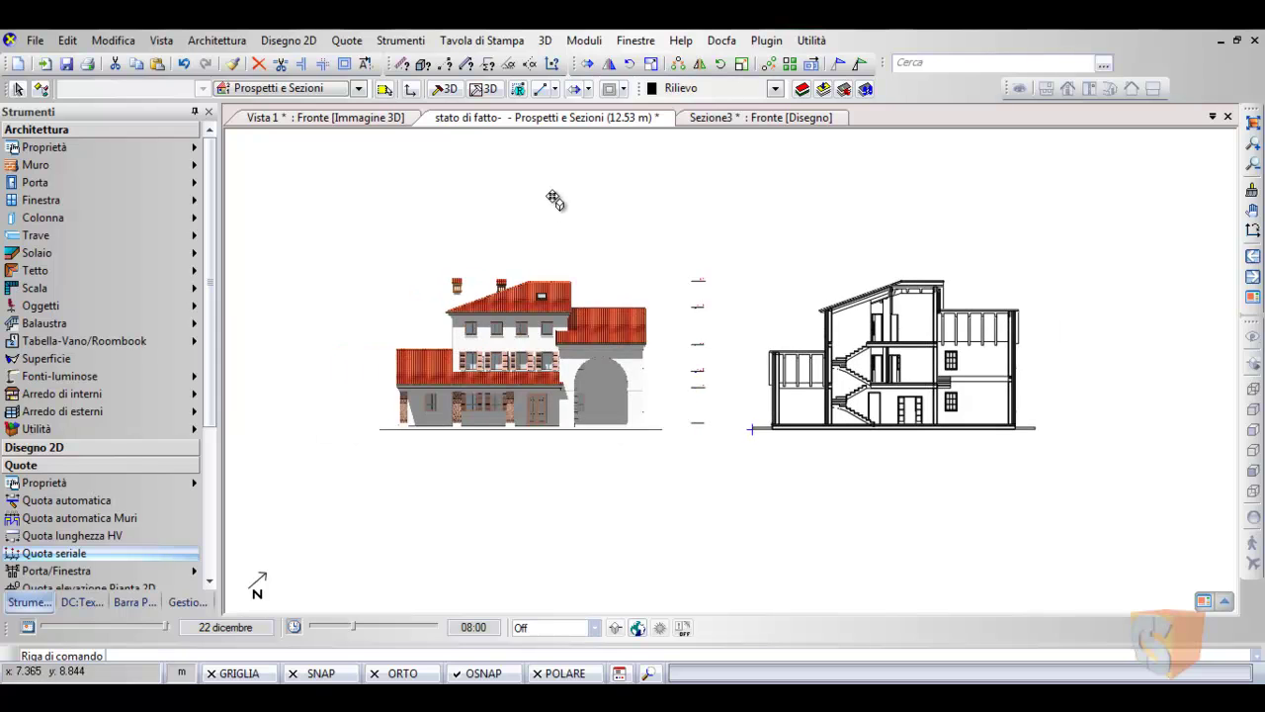
{"action": "scroll", "coordinate": [556, 198], "scroll_direction": "down", "scroll_amount": 1}
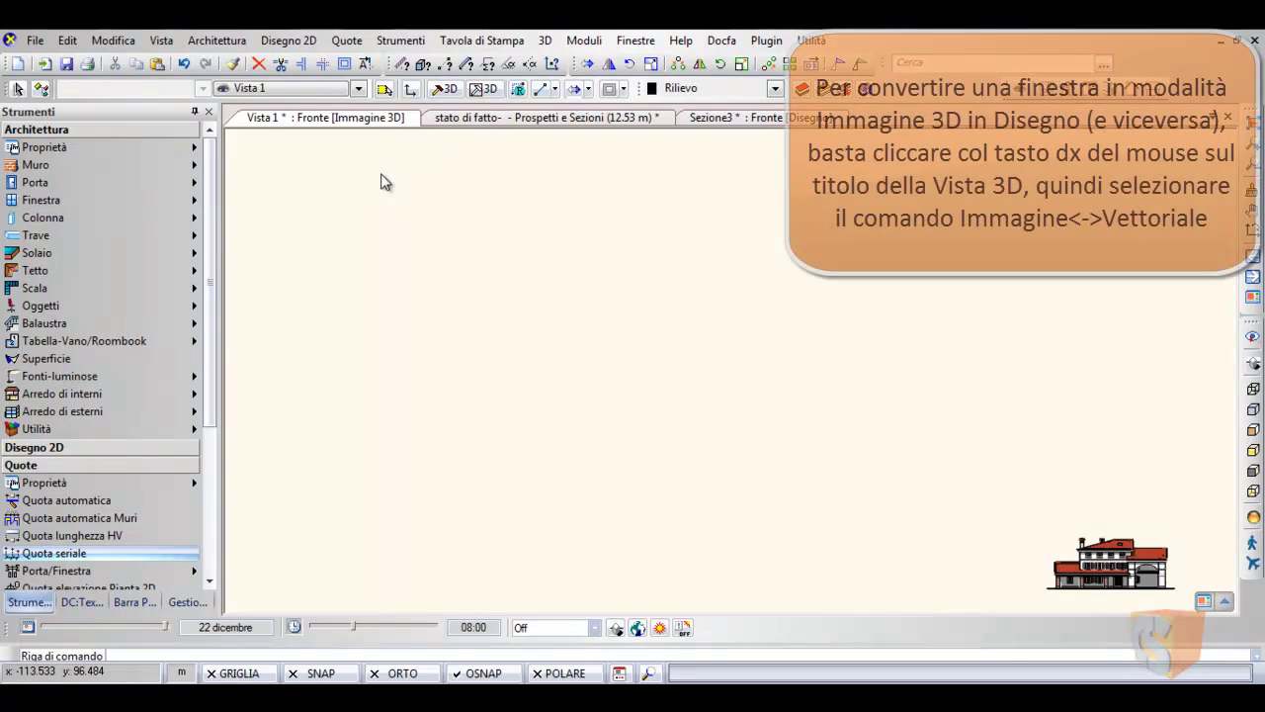
Step: Convert the Vista 1 front view to a vector drawing with Immagine <-> Vettoriale
{"action": "scroll", "coordinate": [1027, 433], "scroll_direction": "up", "scroll_amount": 5}
{"action": "scroll", "coordinate": [1030, 433], "scroll_direction": "down", "scroll_amount": 1}
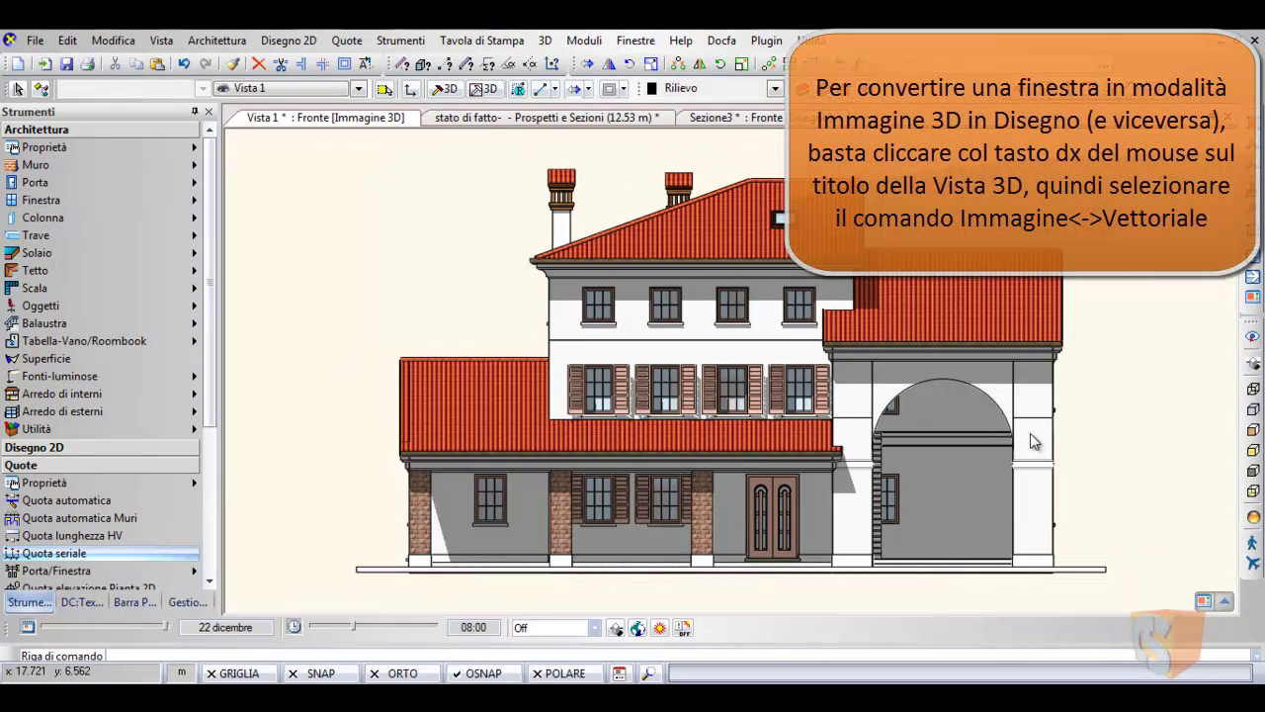
{"action": "scroll", "coordinate": [1005, 427], "scroll_direction": "down", "scroll_amount": 1}
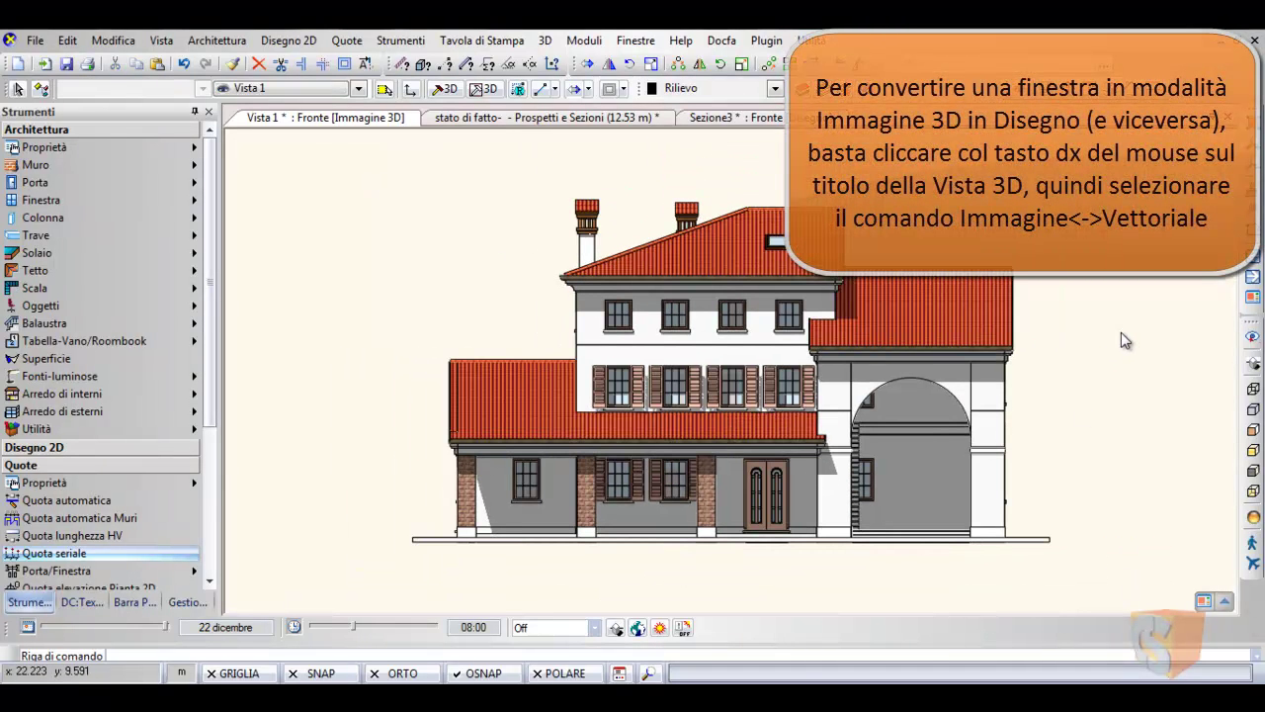
{"action": "right_click", "coordinate": [314, 121]}
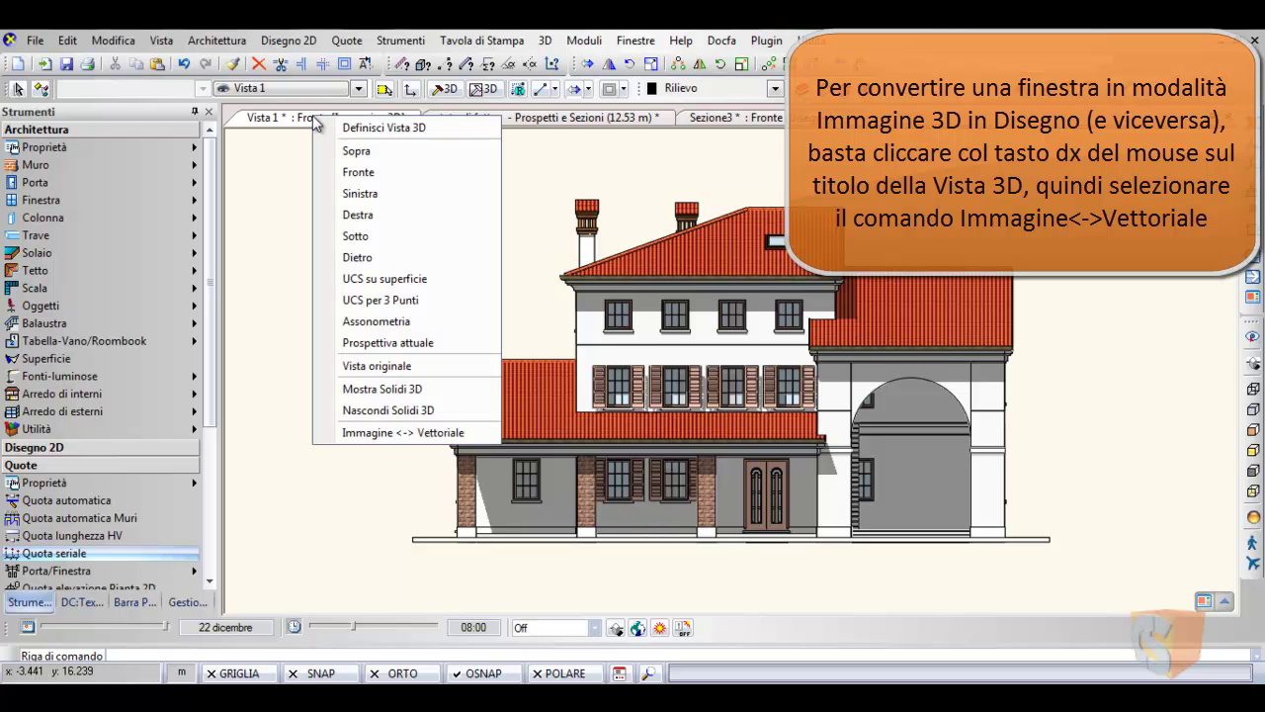
{"action": "left_click", "coordinate": [423, 433]}
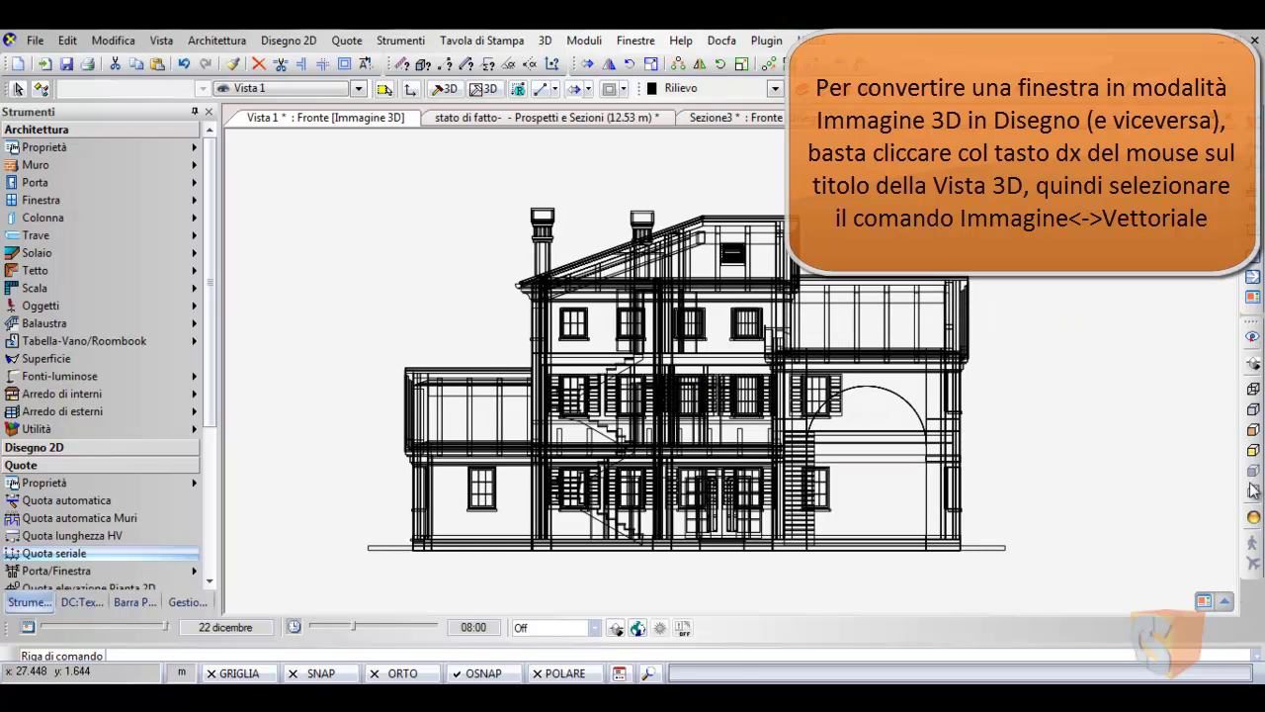
Step: Remove hidden lines from the vector elevation and display it with coloured surface fills
{"action": "left_click", "coordinate": [1252, 408]}
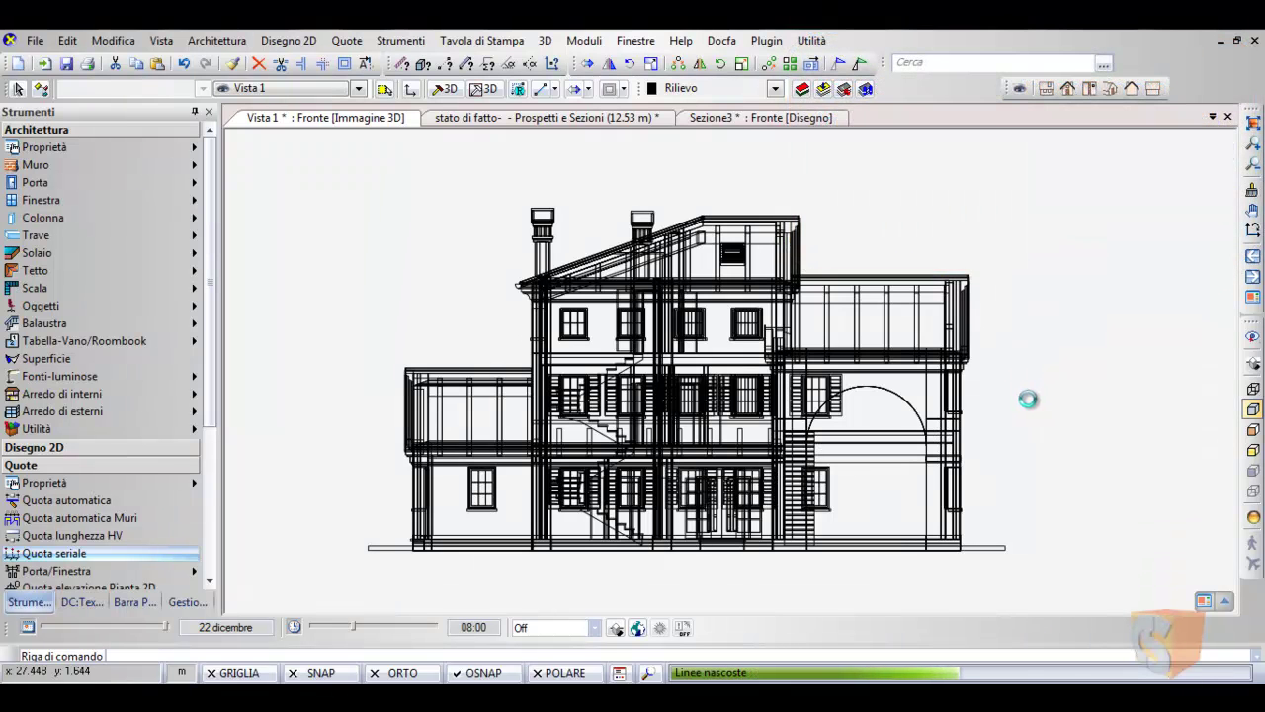
{"action": "scroll", "coordinate": [983, 393], "scroll_direction": "up", "scroll_amount": 1}
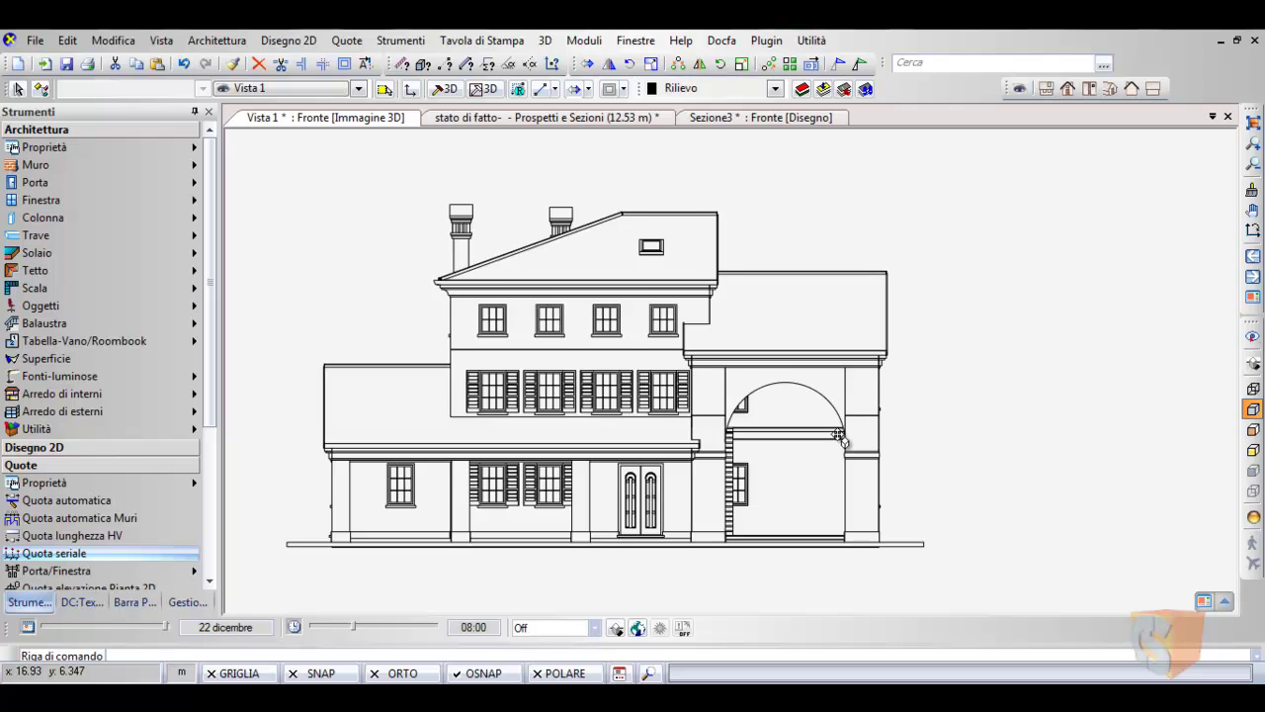
{"action": "scroll", "coordinate": [939, 425], "scroll_direction": "up", "scroll_amount": 2}
{"action": "scroll", "coordinate": [937, 425], "scroll_direction": "up", "scroll_amount": 1}
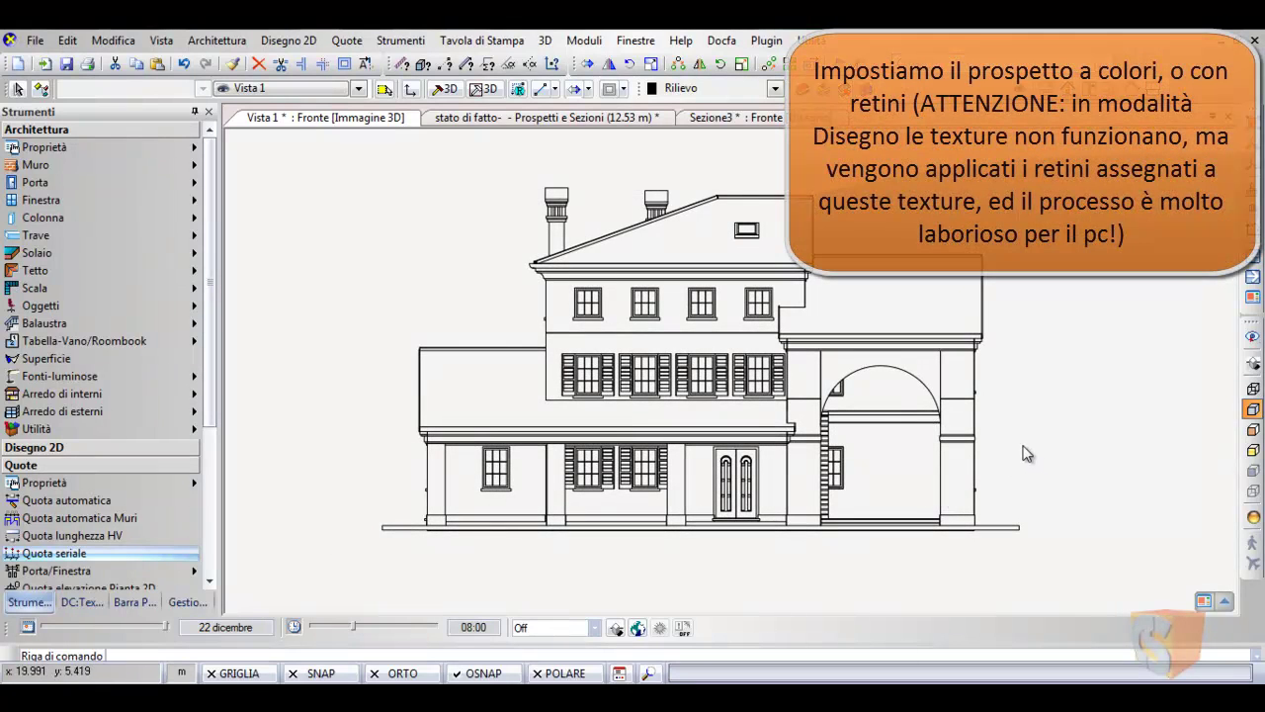
{"action": "scroll", "coordinate": [1106, 457], "scroll_direction": "up", "scroll_amount": 1}
{"action": "scroll", "coordinate": [1106, 458], "scroll_direction": "up", "scroll_amount": 1}
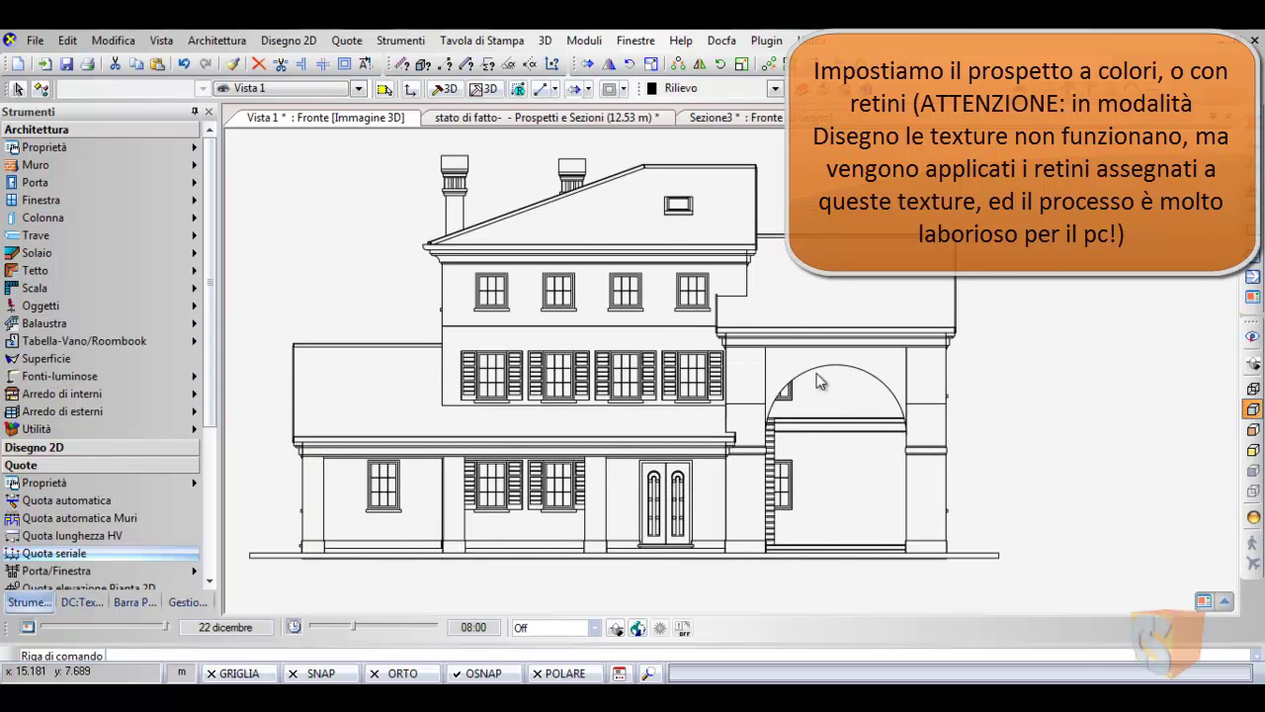
{"action": "middle_click_drag", "start_coordinate": [757, 356], "coordinate": [842, 352]}
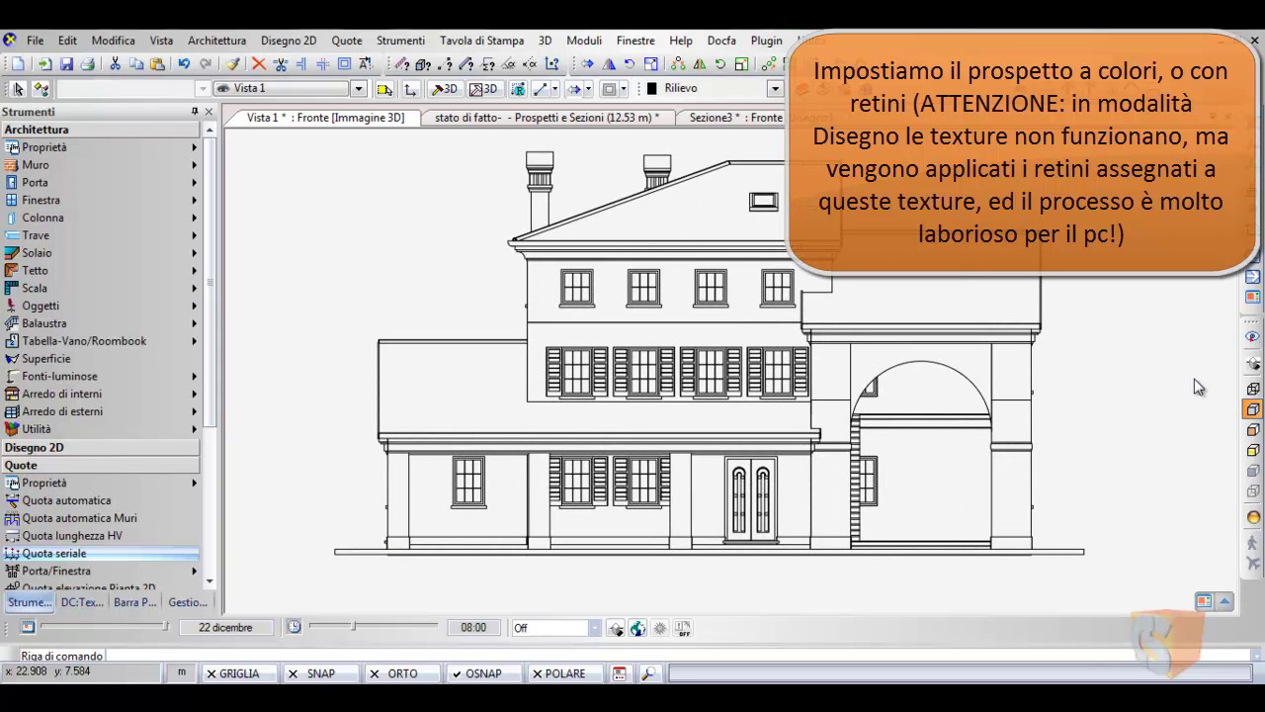
{"action": "left_click", "coordinate": [1254, 431]}
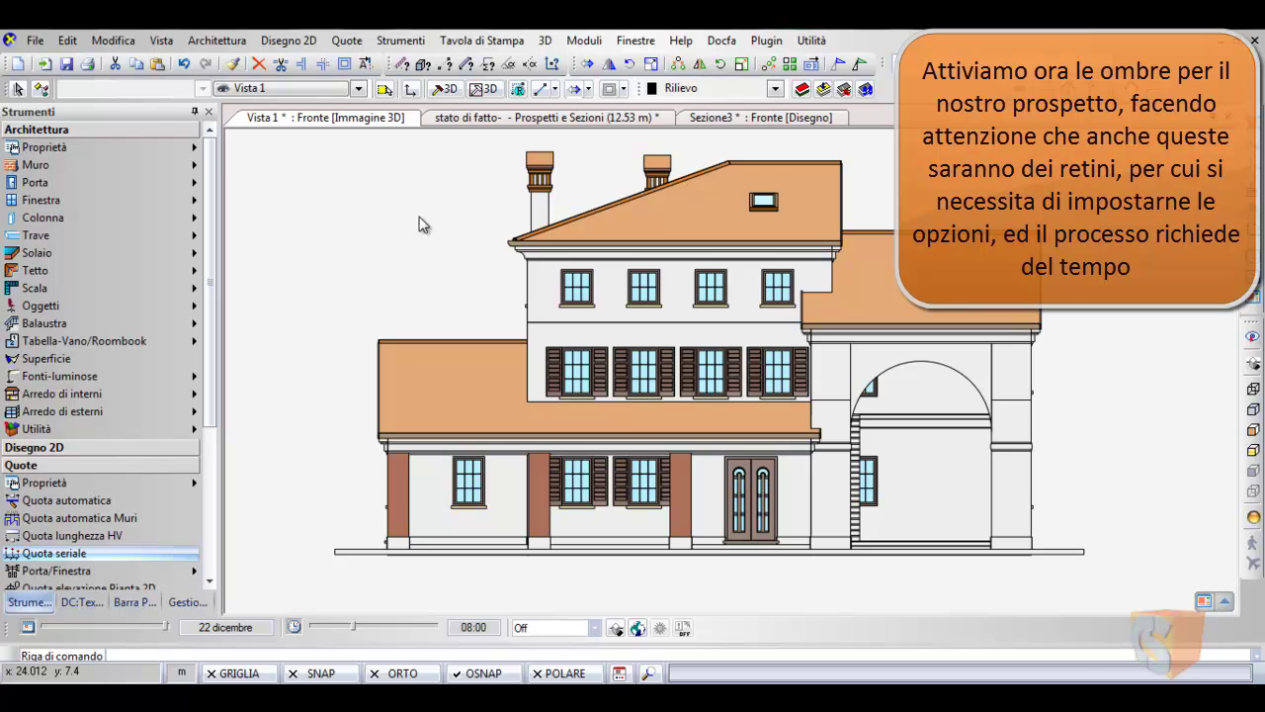
Step: Draw the technical shadows as Retino hatches filled with Colore pieno (solid colour)
{"action": "left_click", "coordinate": [1254, 365]}
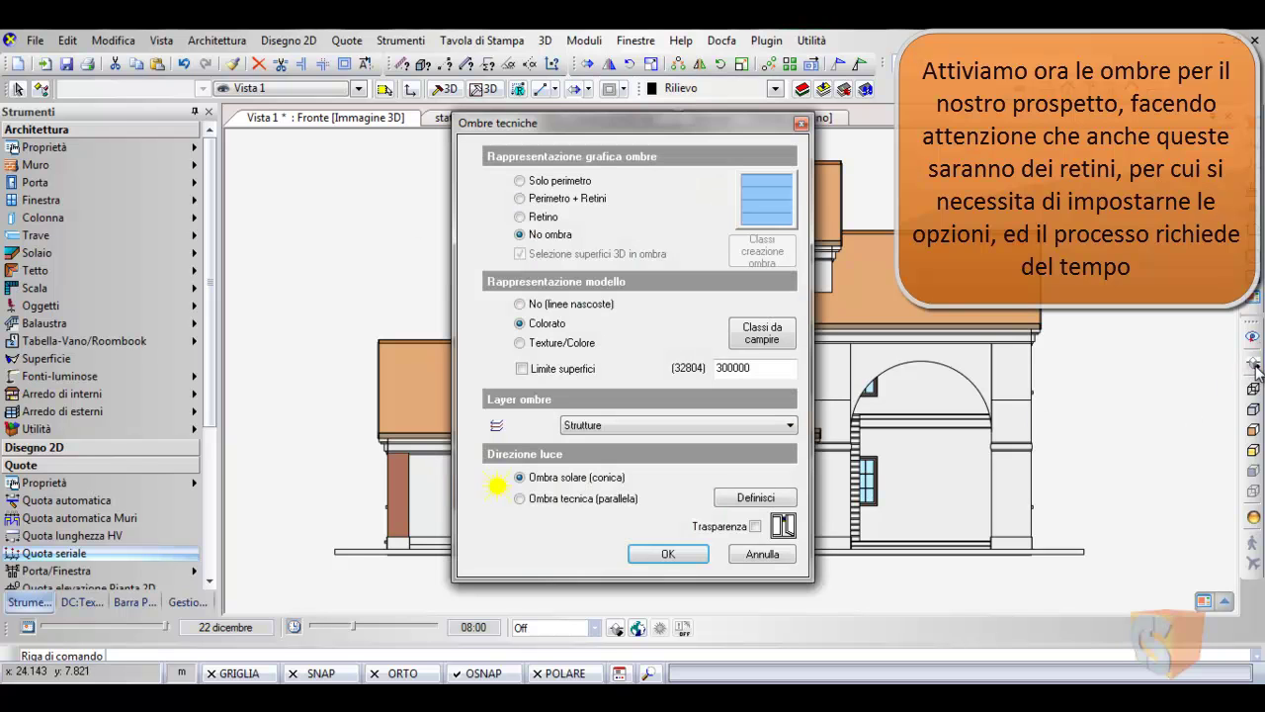
{"action": "left_click", "coordinate": [543, 220]}
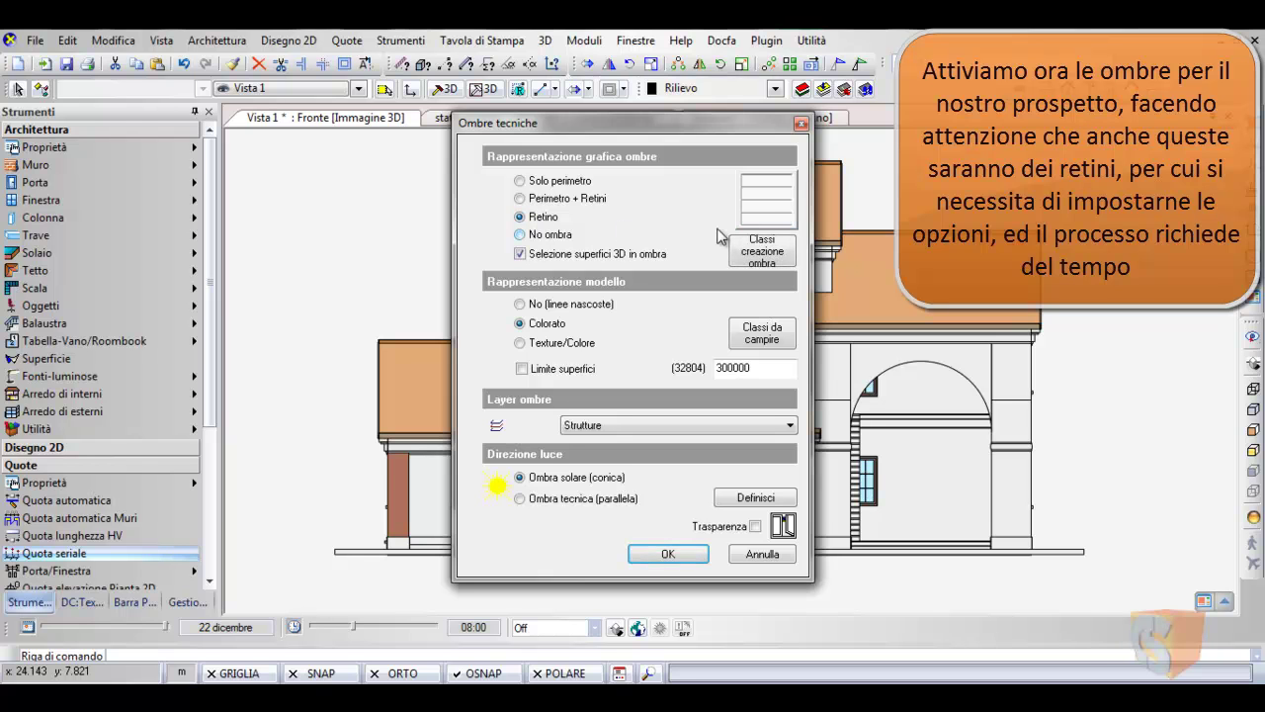
{"action": "left_click", "coordinate": [772, 203]}
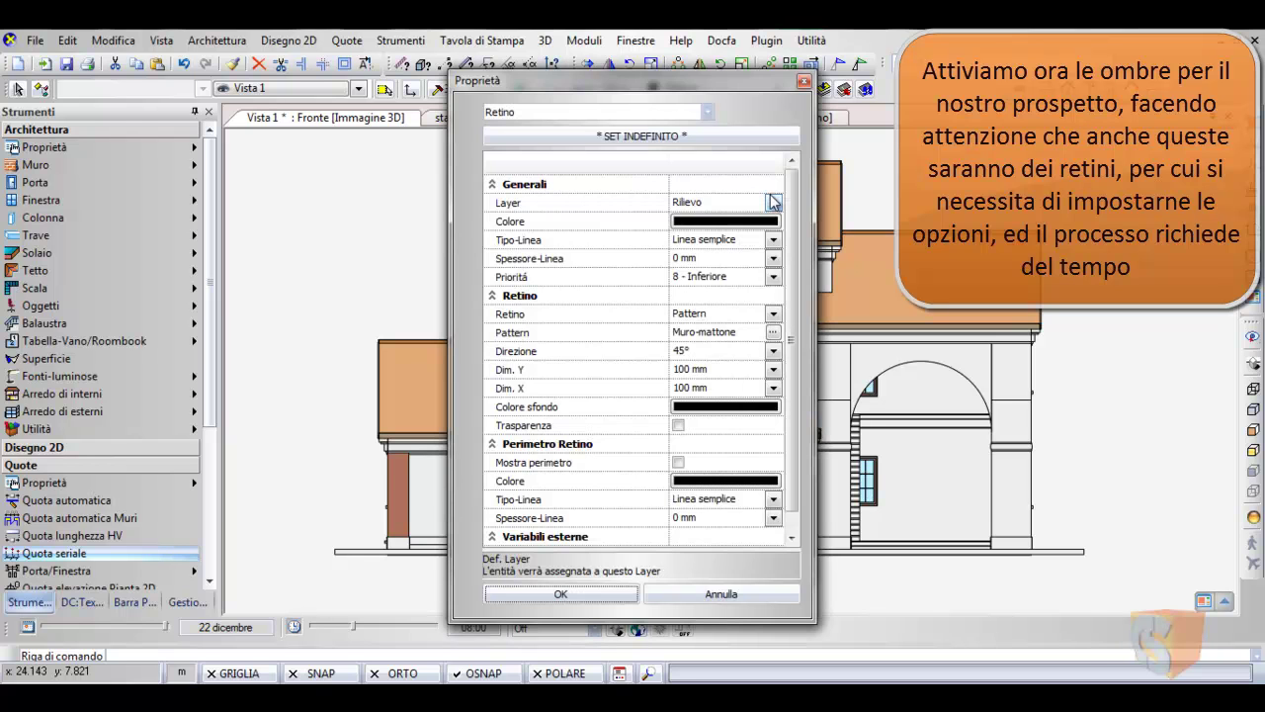
{"action": "left_click", "coordinate": [774, 314]}
{"action": "left_click", "coordinate": [774, 314]}
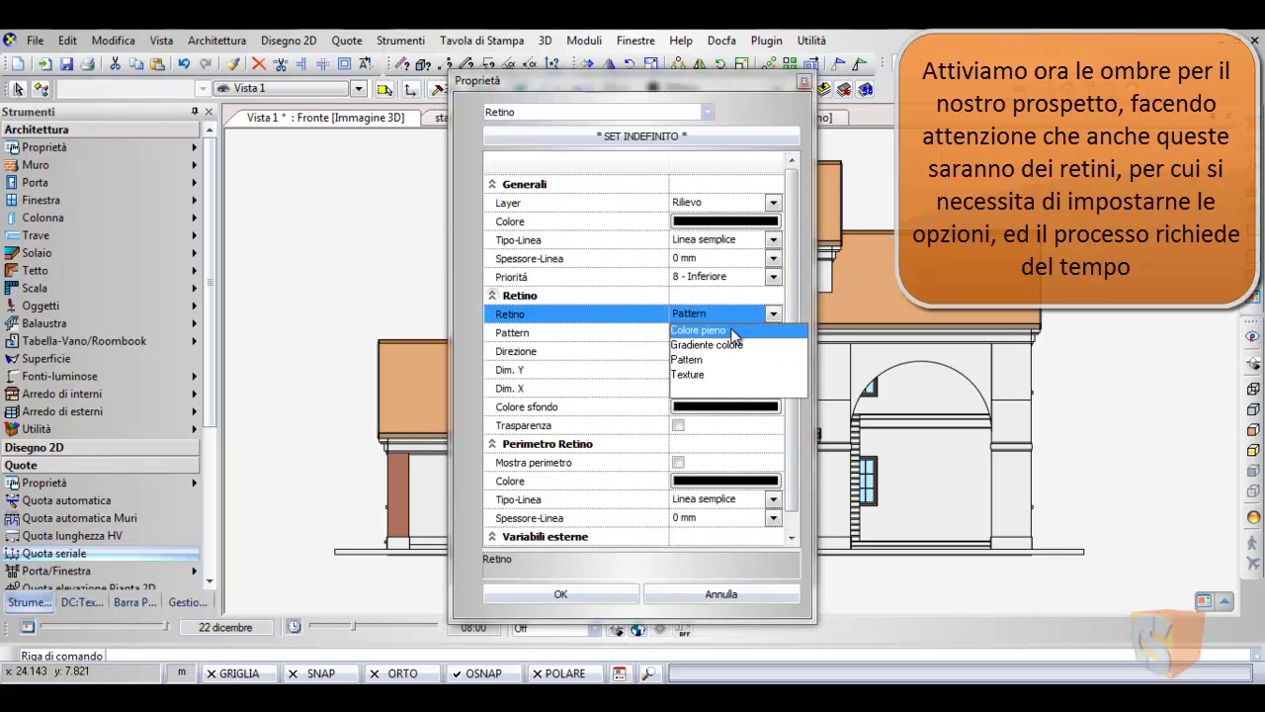
{"action": "left_click", "coordinate": [736, 330]}
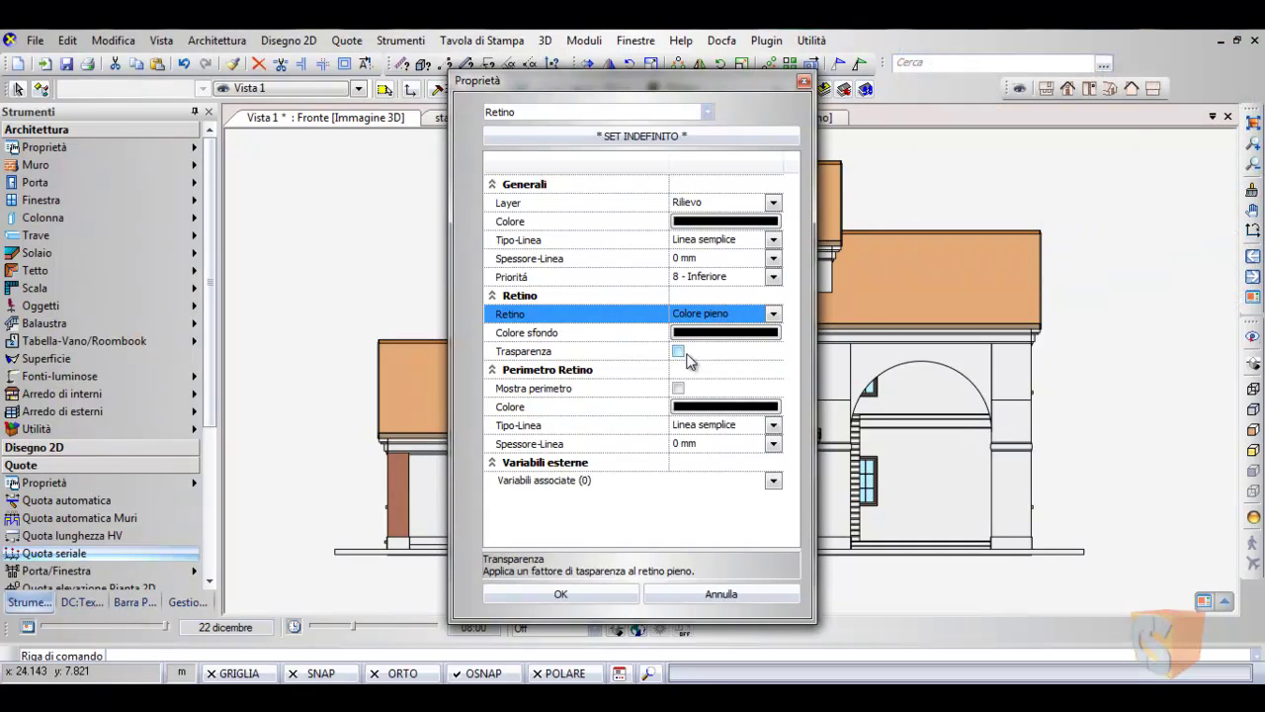
{"action": "left_click", "coordinate": [589, 591]}
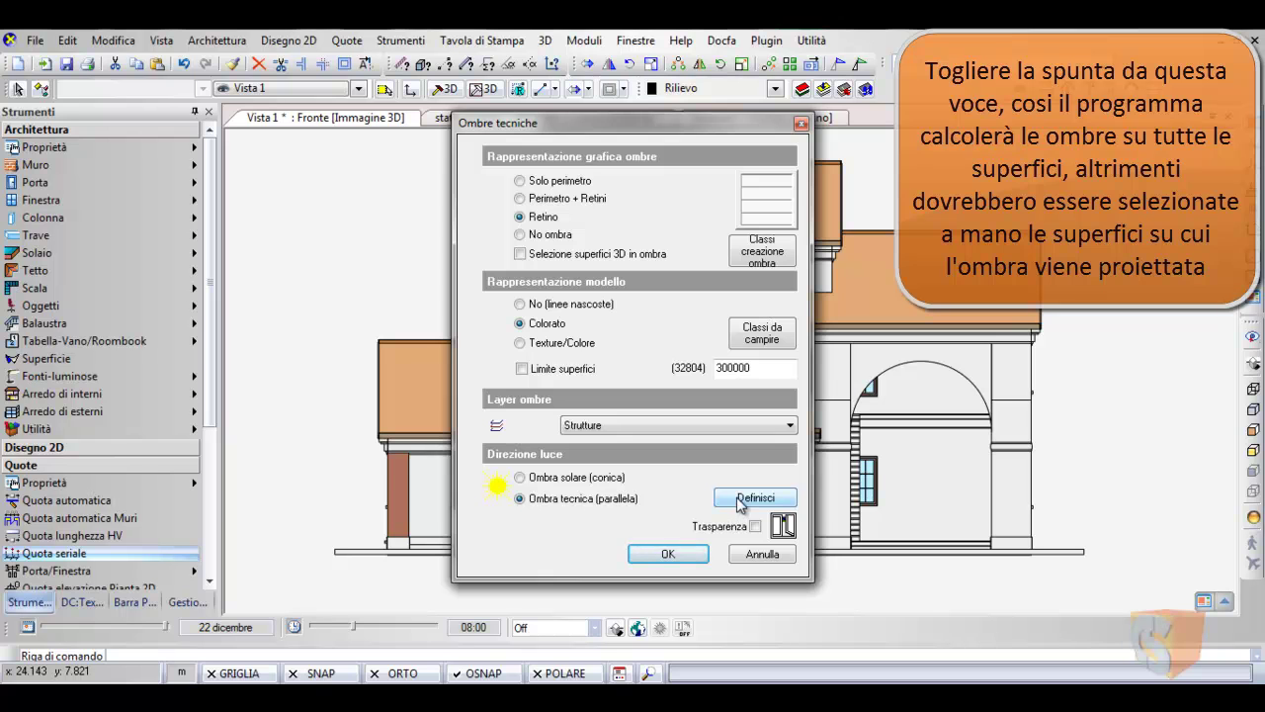
Step: Set the parallel technical light to 135° and 45°, then apply the shadows to the elevation
{"action": "left_click", "coordinate": [741, 499]}
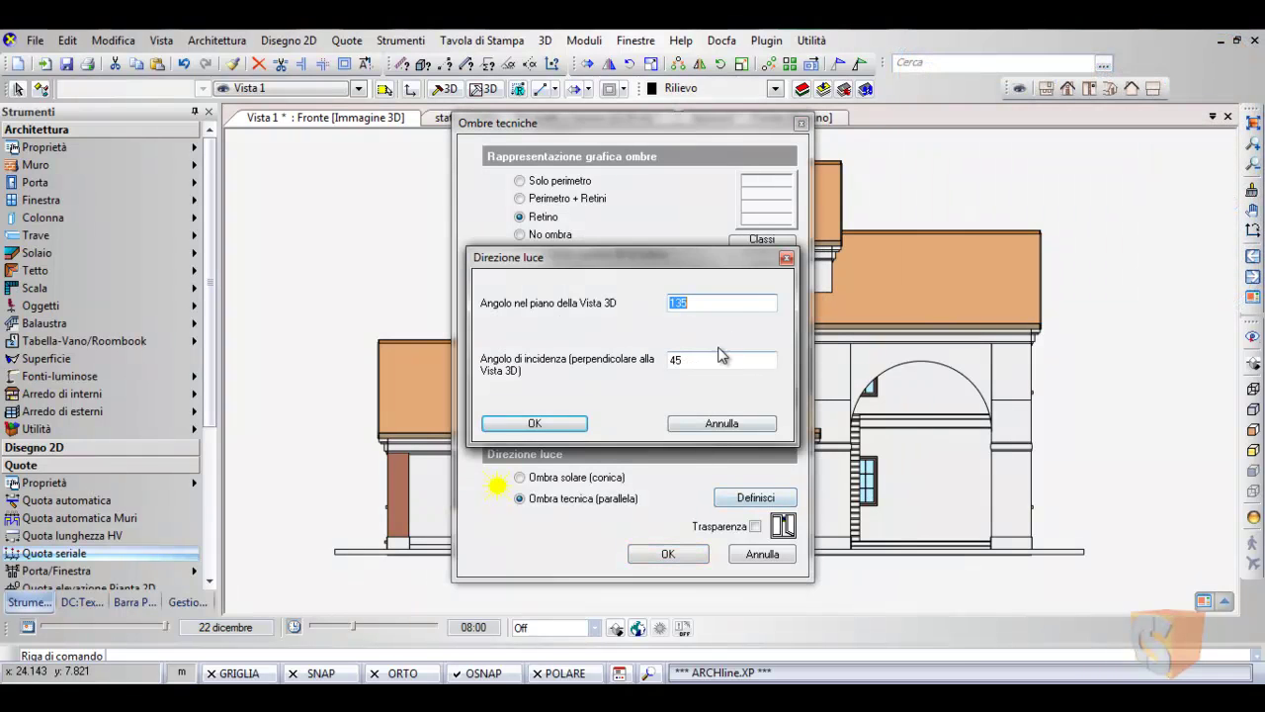
{"action": "left_click", "coordinate": [584, 427]}
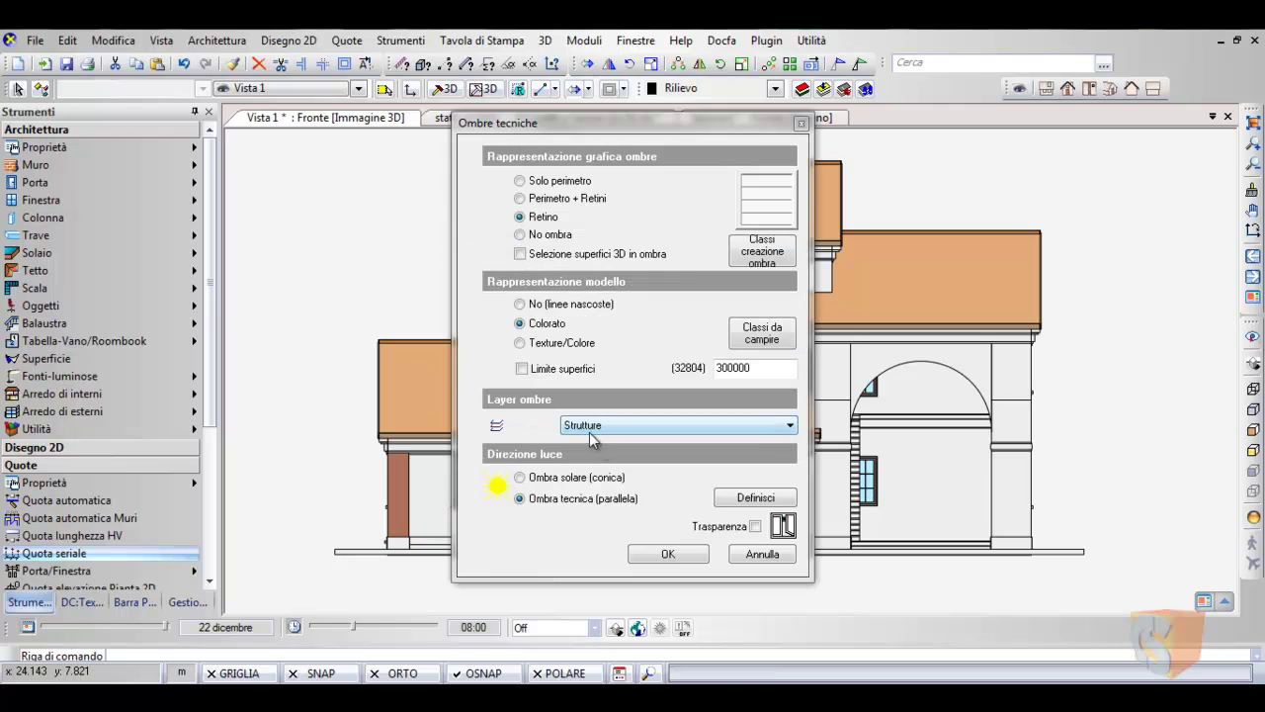
{"action": "left_click", "coordinate": [669, 555]}
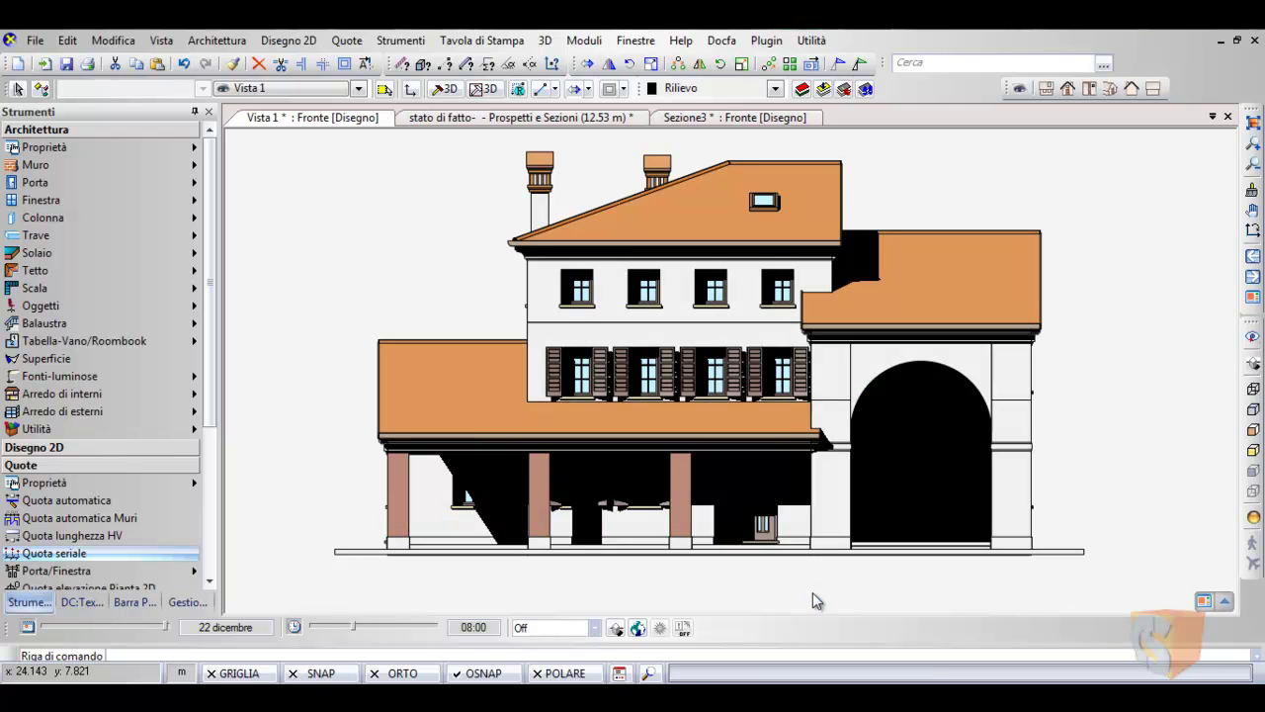
Step: Zoom out to view the whole elevation with its black cast shadows
{"action": "scroll", "coordinate": [755, 465], "scroll_direction": "down", "scroll_amount": 2}
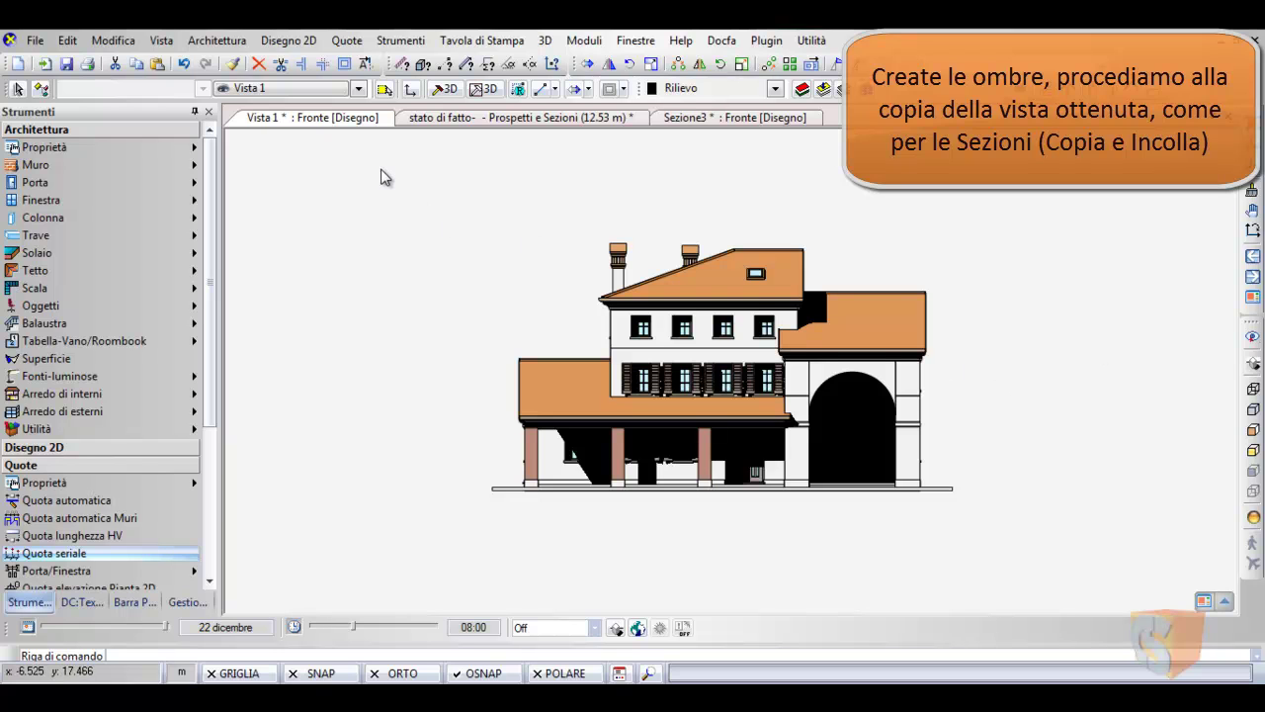
Step: Copy the shaded elevation's 121 elements from its base corner, then return to the Prospetti e Sezioni floor
{"action": "left_click", "coordinate": [428, 195]}
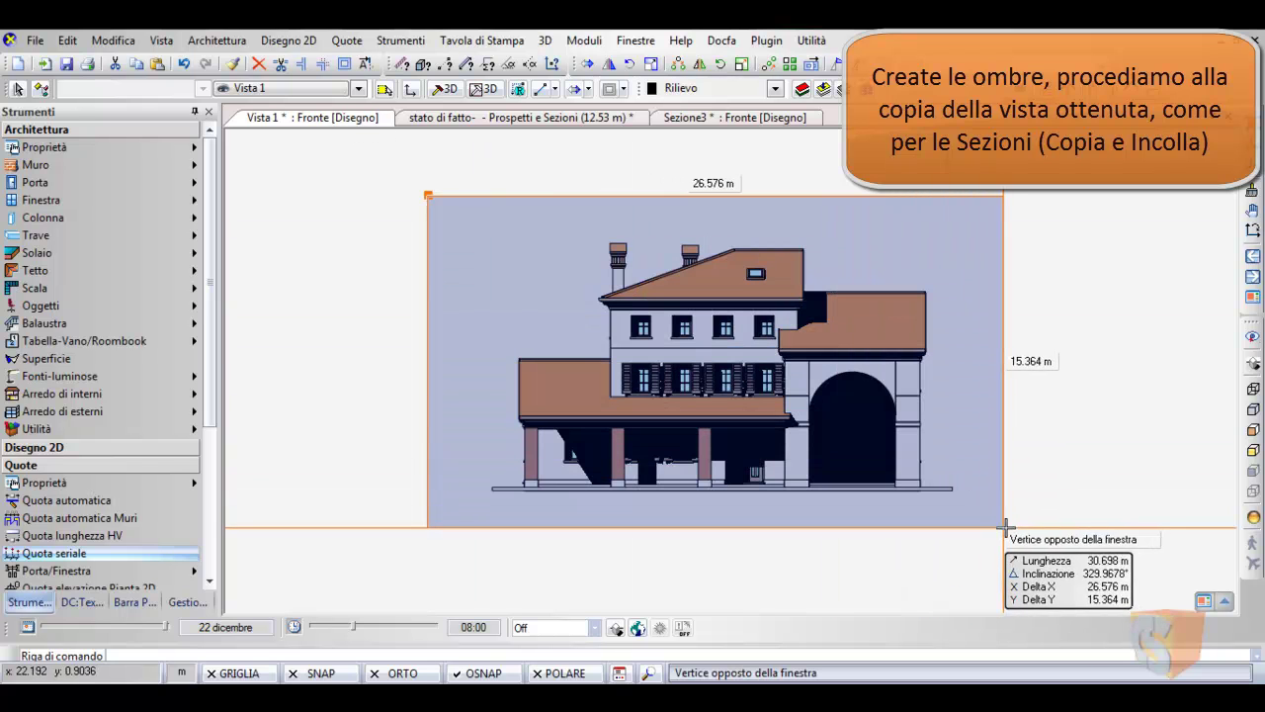
{"action": "left_click", "coordinate": [1001, 529]}
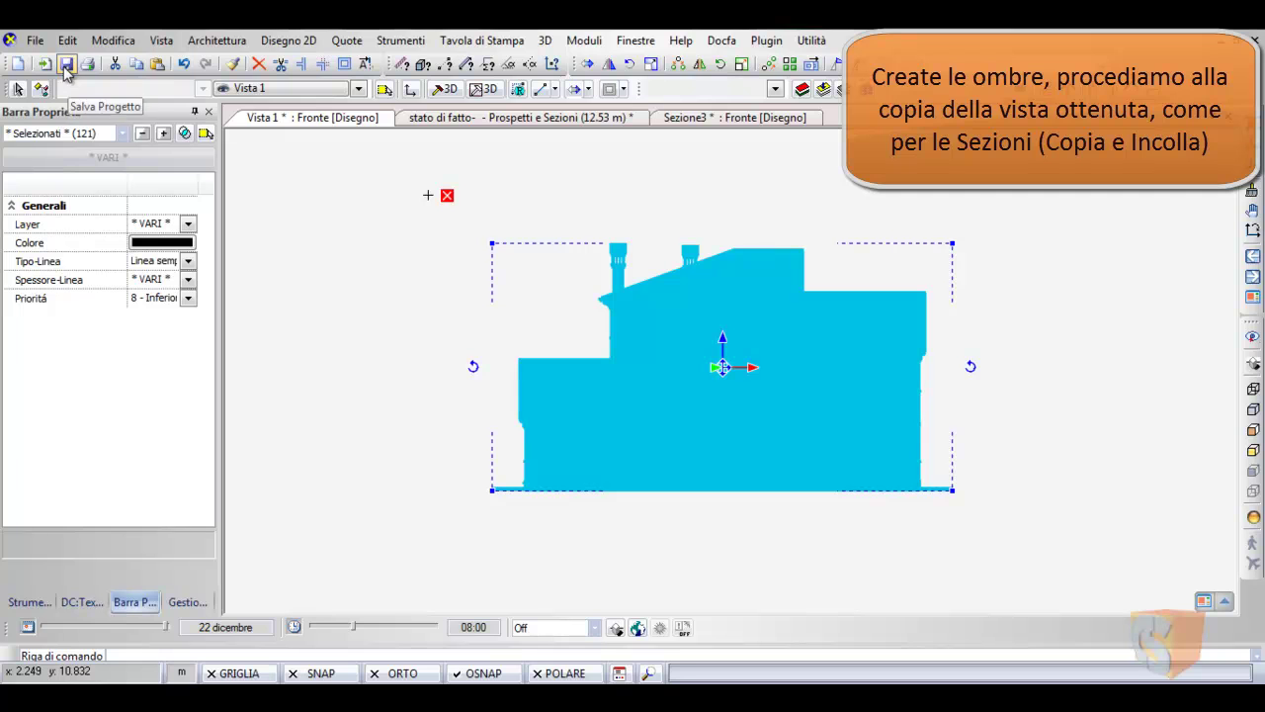
{"action": "left_click", "coordinate": [136, 66]}
{"action": "left_click", "coordinate": [492, 488]}
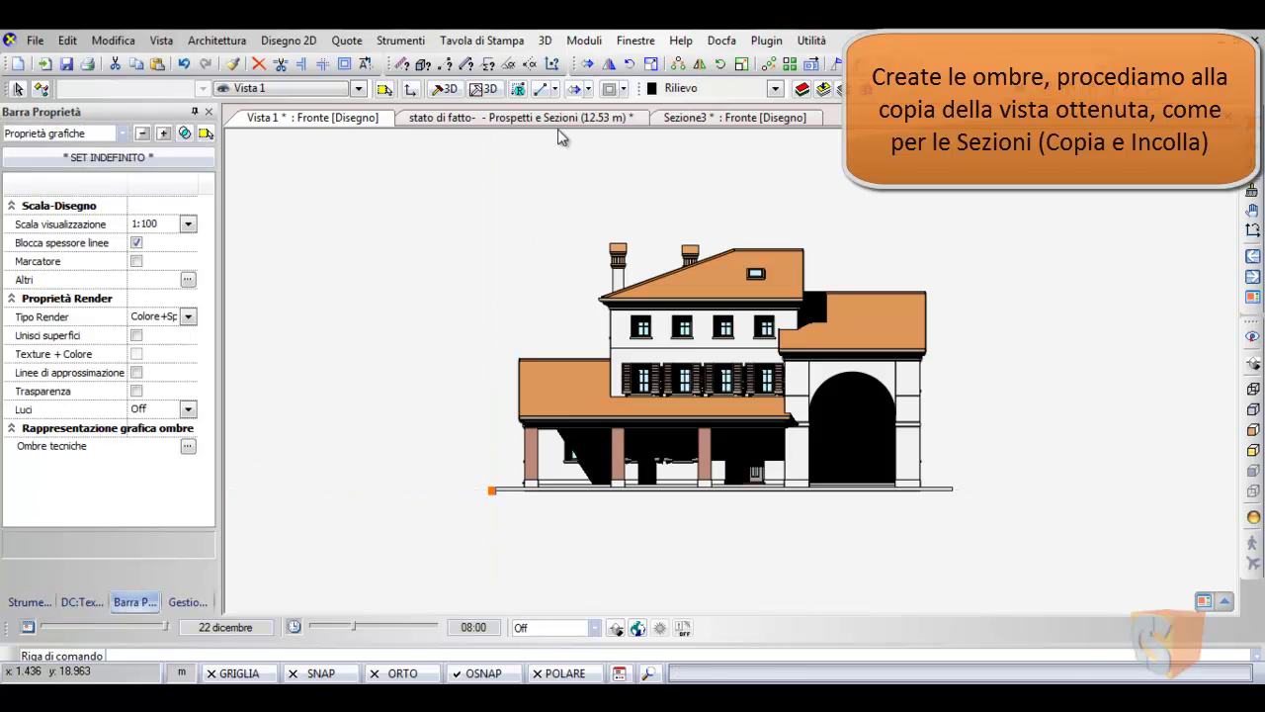
{"action": "left_click", "coordinate": [554, 120]}
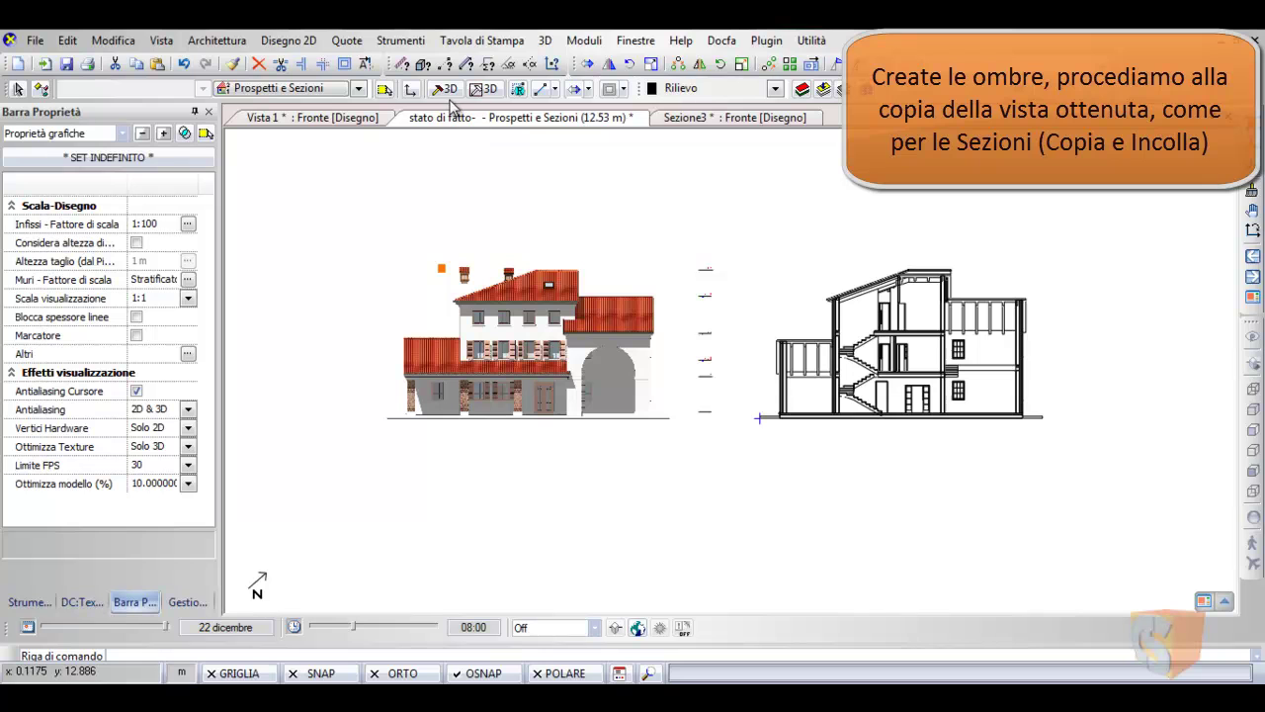
Step: Paste the shaded elevation below the rendered front elevation and check its placement
{"action": "key", "text": "ctrl+v"}
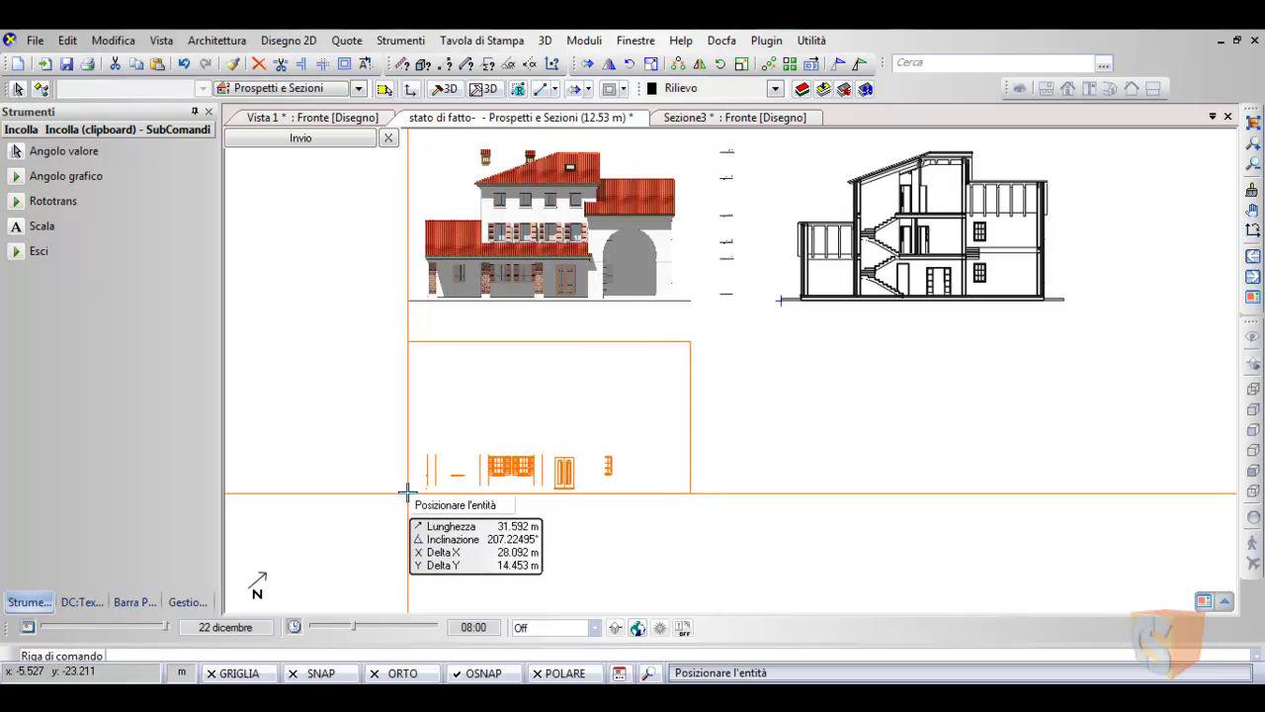
{"action": "left_click", "coordinate": [408, 492]}
{"action": "key", "text": "Escape"}
{"action": "scroll", "coordinate": [641, 406], "scroll_direction": "up", "scroll_amount": 1}
{"action": "scroll", "coordinate": [641, 405], "scroll_direction": "up", "scroll_amount": 2}
{"action": "scroll", "coordinate": [632, 375], "scroll_direction": "up", "scroll_amount": 1}
{"action": "scroll", "coordinate": [627, 349], "scroll_direction": "down", "scroll_amount": 1}
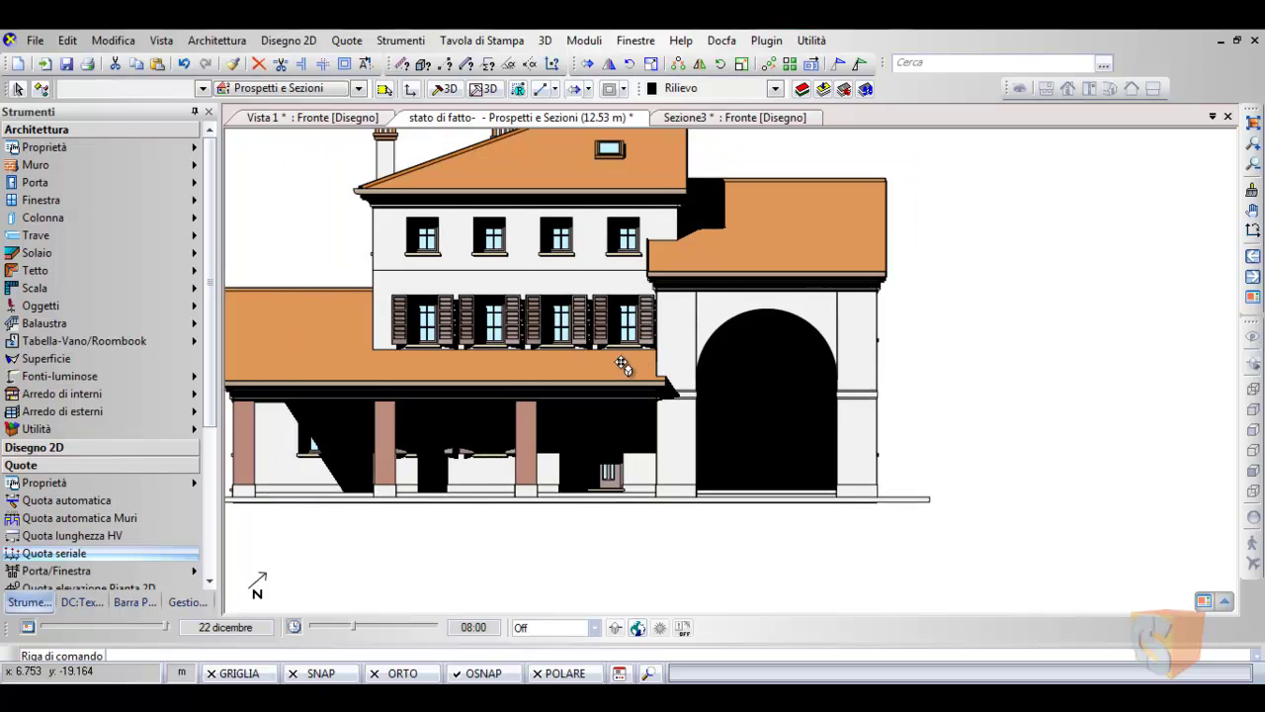
{"action": "middle_click_drag", "start_coordinate": [621, 363], "coordinate": [725, 375]}
{"action": "scroll", "coordinate": [717, 385], "scroll_direction": "down", "scroll_amount": 1}
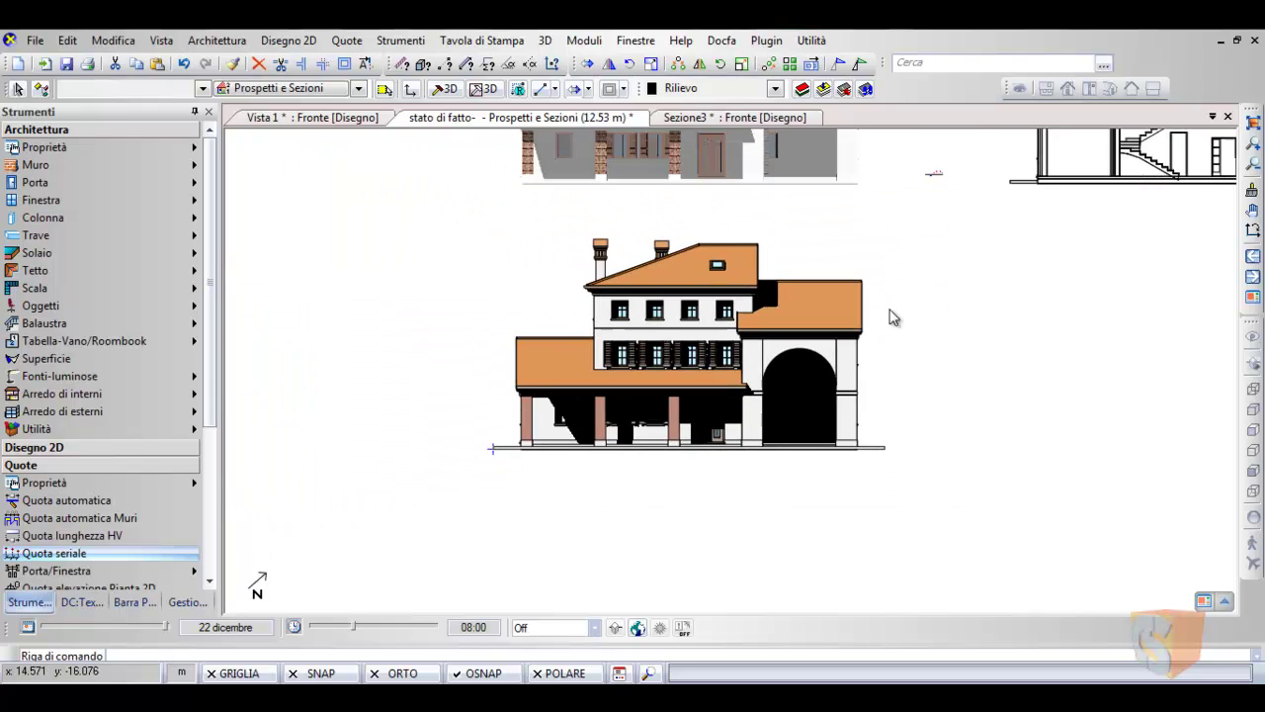